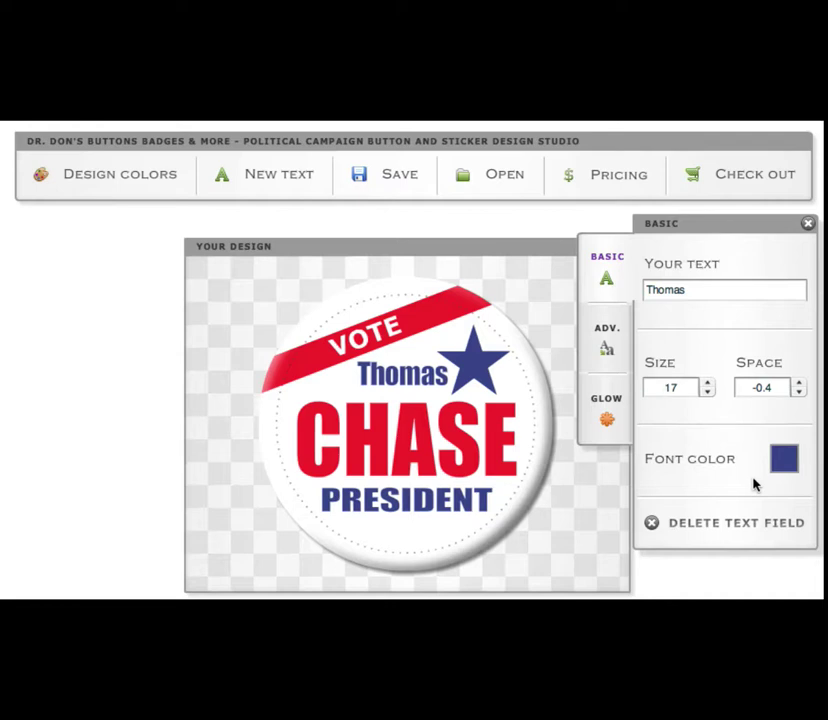
Step: Append the letter N to the candidate's large red surname and set its font size to 33
{"action": "left_click", "coordinate": [423, 437]}
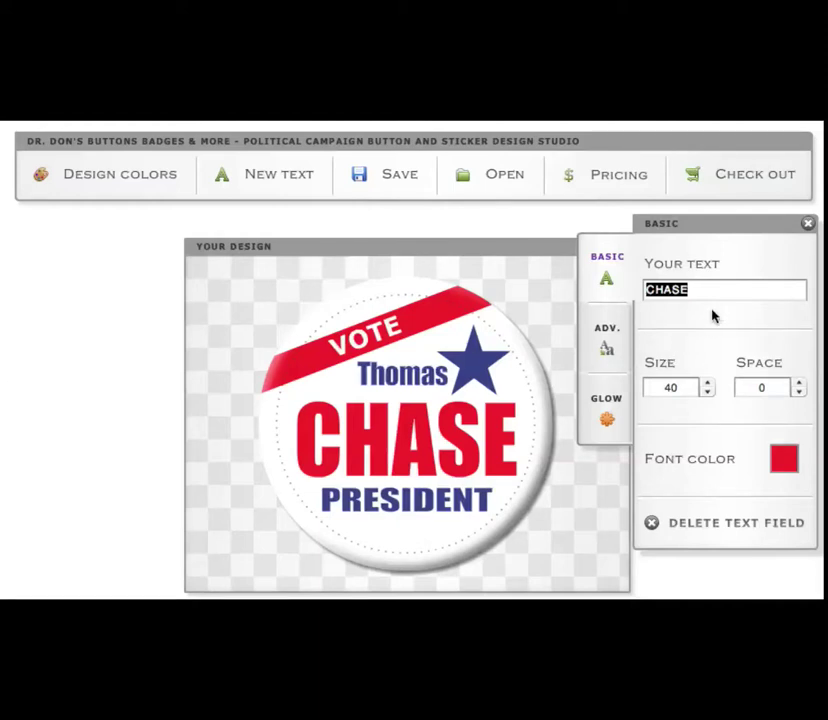
{"action": "left_click", "coordinate": [688, 289]}
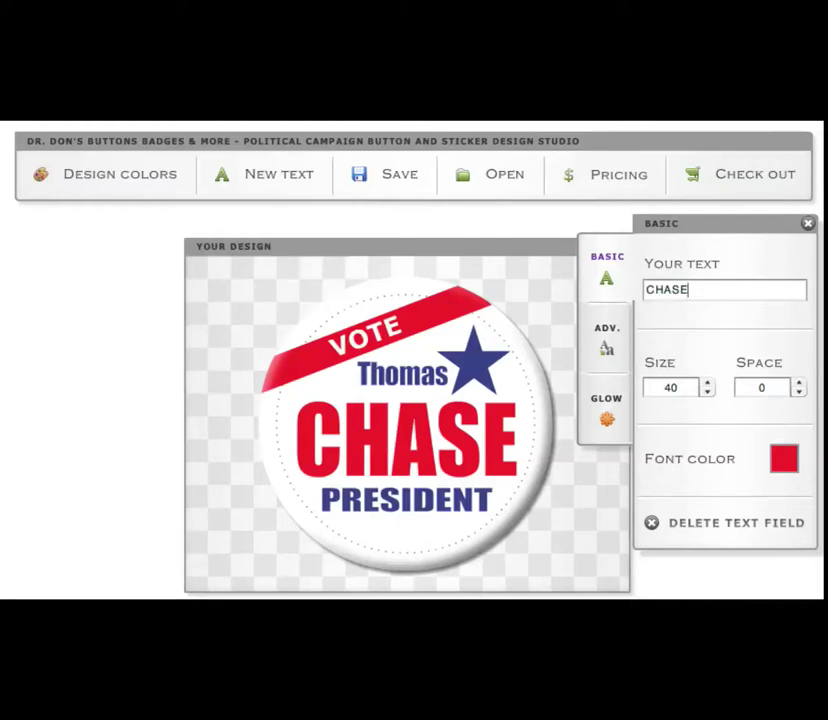
{"action": "type", "text": "N"}
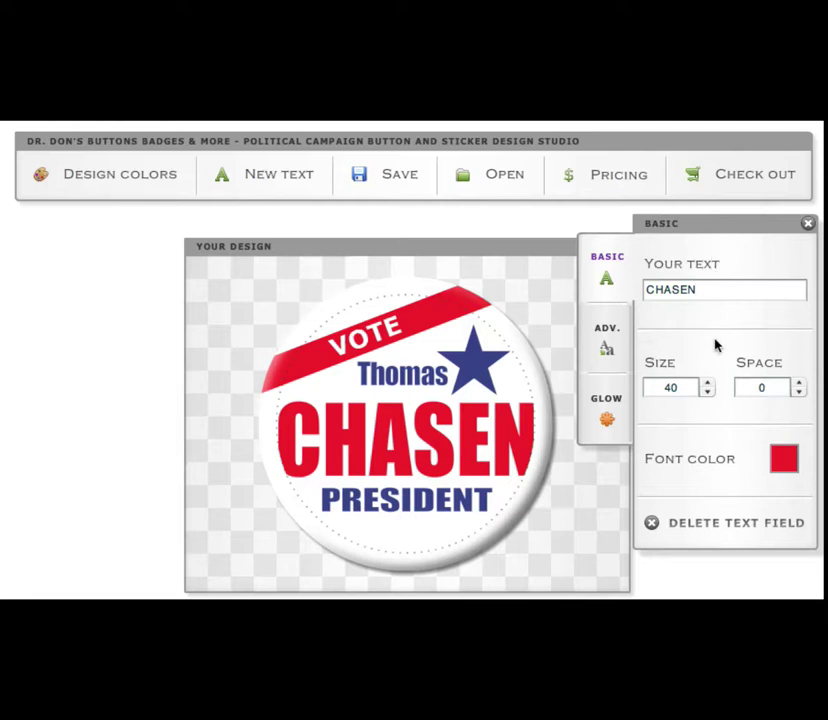
{"action": "left_click", "coordinate": [708, 393]}
{"action": "left_click", "coordinate": [708, 393]}
{"action": "left_click", "coordinate": [708, 393]}
{"action": "left_click", "coordinate": [708, 393]}
{"action": "left_click", "coordinate": [708, 393]}
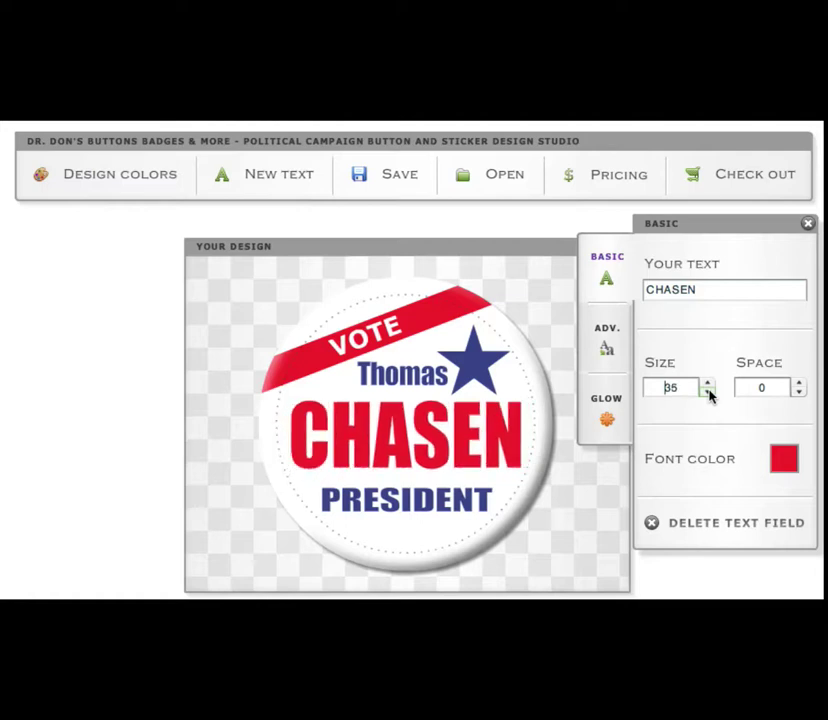
{"action": "left_click", "coordinate": [708, 393]}
{"action": "left_click", "coordinate": [708, 393]}
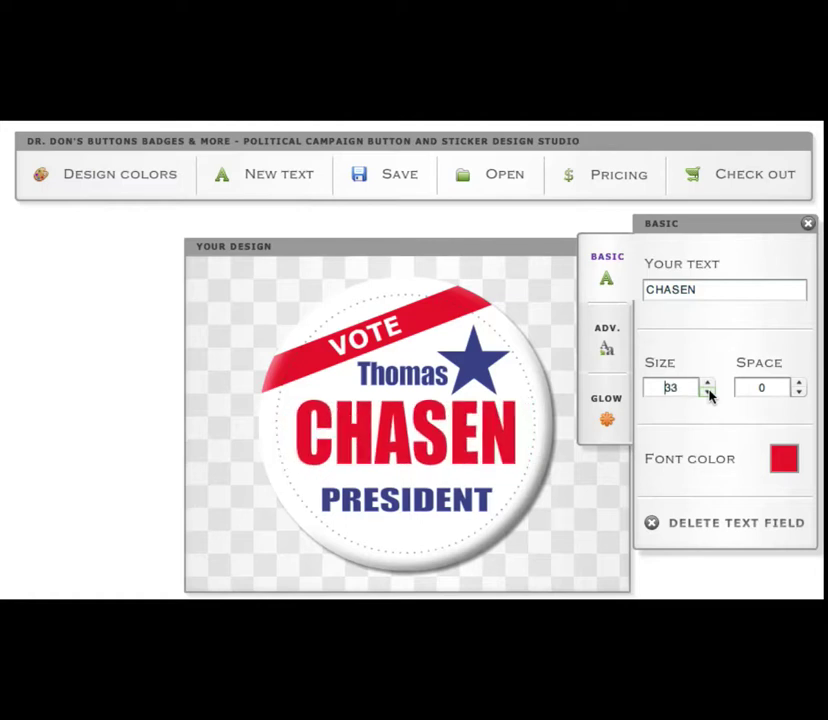
Step: Tighten the letter spacing of the large red surname to -0.6
{"action": "left_click", "coordinate": [800, 392]}
{"action": "left_click", "coordinate": [800, 392]}
{"action": "left_click", "coordinate": [800, 392]}
{"action": "left_click", "coordinate": [800, 392]}
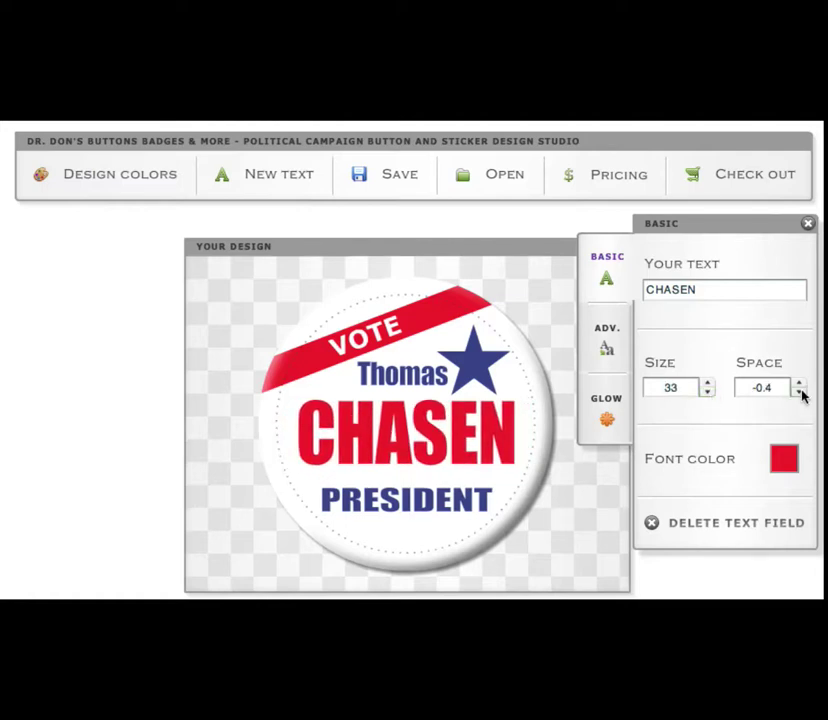
{"action": "left_click", "coordinate": [800, 392]}
{"action": "left_click", "coordinate": [800, 392]}
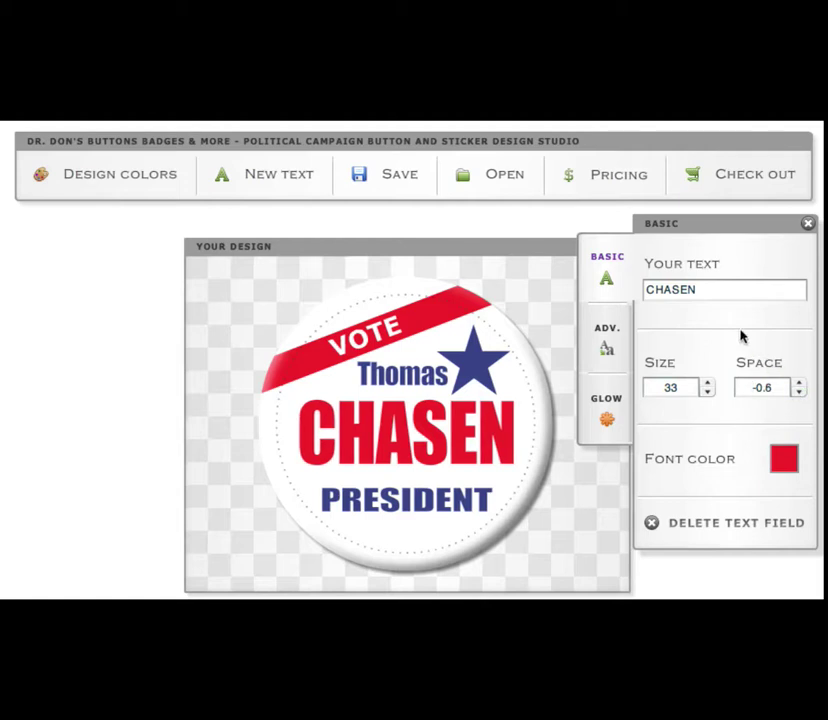
Step: Stretch the large red surname to a height of 78
{"action": "left_click", "coordinate": [606, 350]}
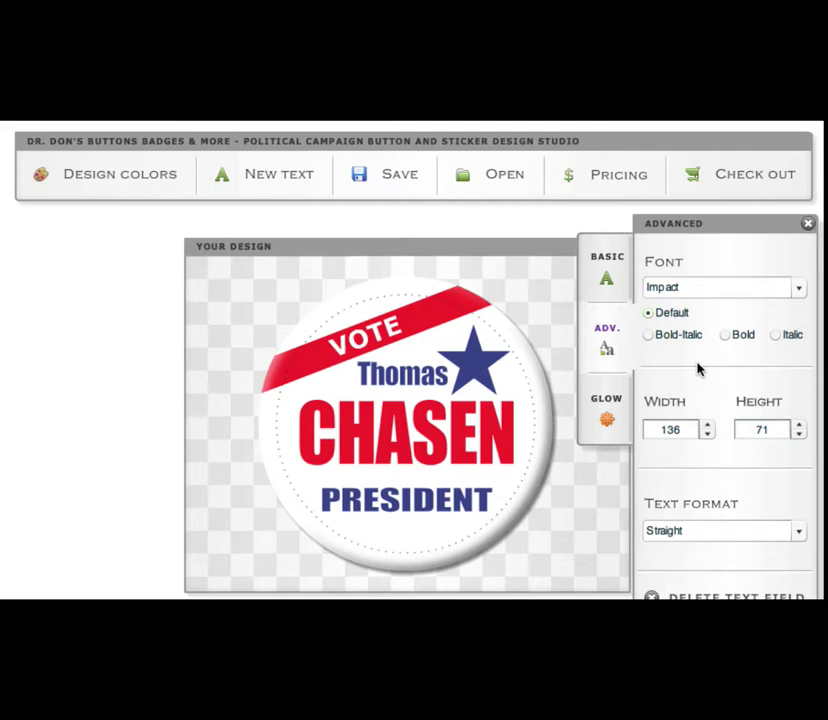
{"action": "left_click", "coordinate": [799, 426]}
{"action": "left_click", "coordinate": [799, 426]}
{"action": "left_click", "coordinate": [799, 426]}
{"action": "left_click", "coordinate": [799, 426]}
{"action": "left_click", "coordinate": [799, 426]}
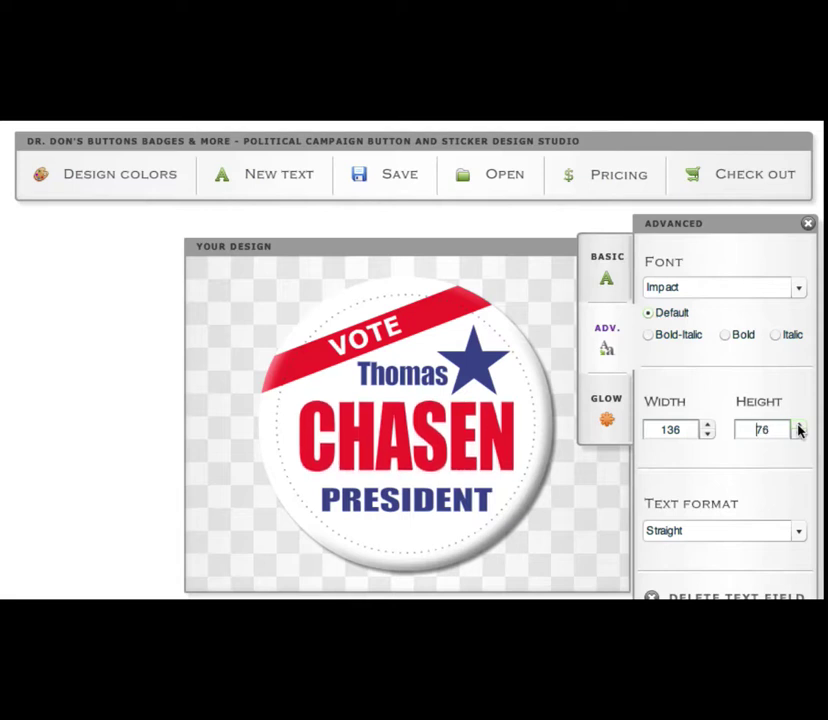
{"action": "left_click", "coordinate": [799, 426]}
{"action": "left_click", "coordinate": [799, 426]}
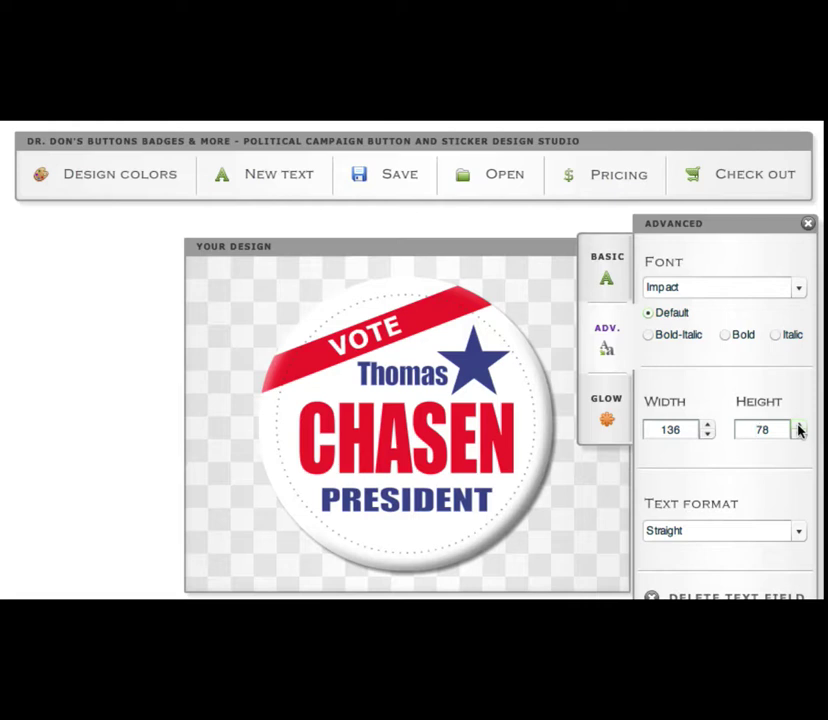
Step: Widen the large red surname to 141 and nudge it slightly to the left on the badge
{"action": "left_click", "coordinate": [708, 426]}
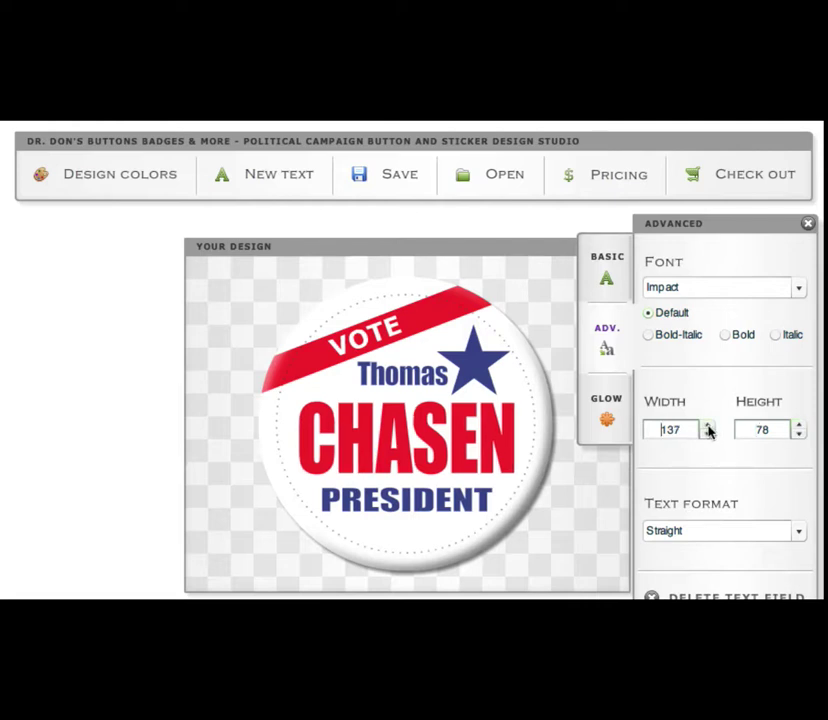
{"action": "left_click", "coordinate": [708, 426]}
{"action": "left_click", "coordinate": [708, 426]}
{"action": "left_click", "coordinate": [708, 426]}
{"action": "left_click", "coordinate": [708, 426]}
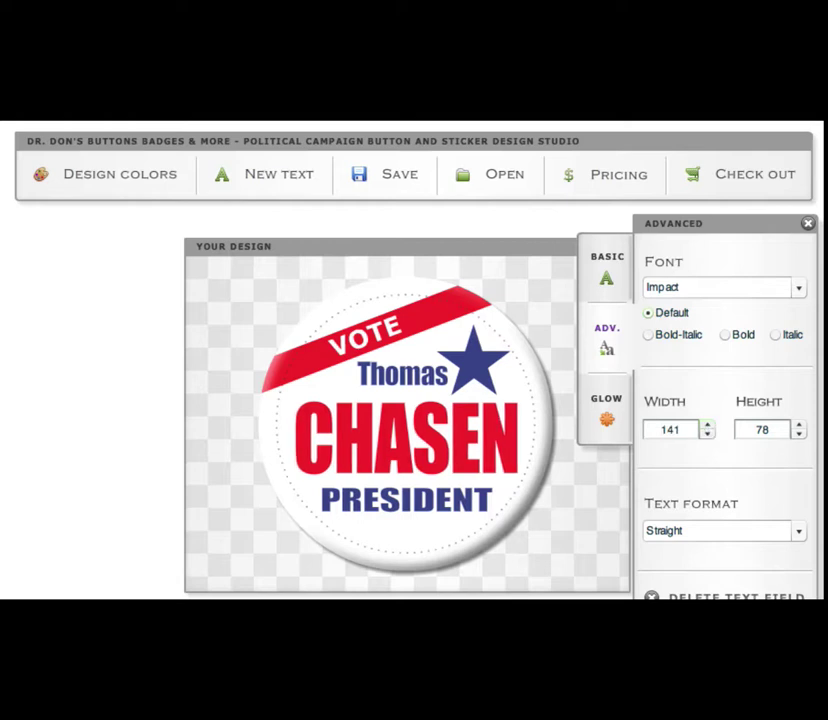
{"action": "left_click", "coordinate": [493, 430]}
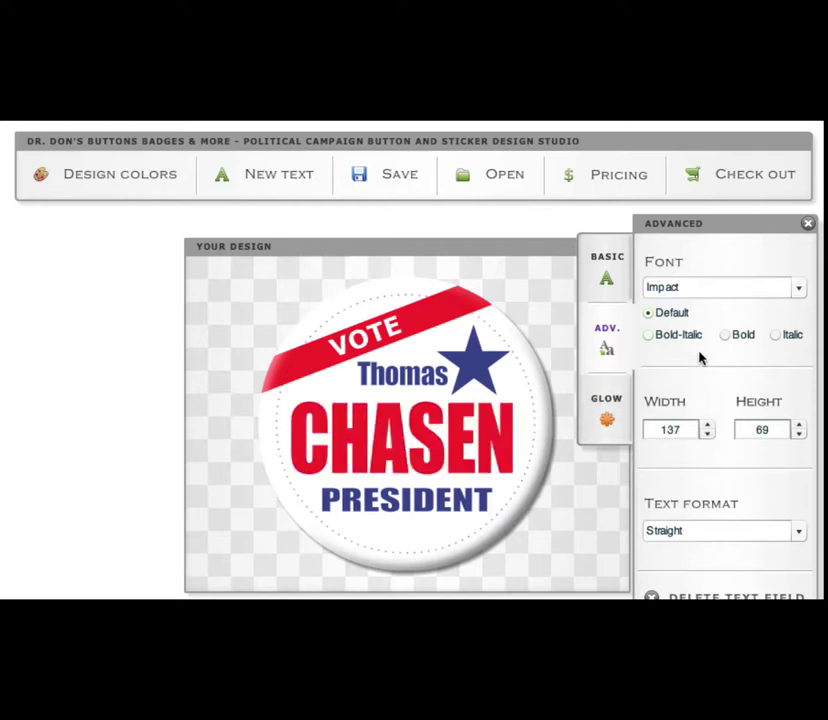
Step: Preview alternative fonts on the large red surname and keep Impact
{"action": "left_click", "coordinate": [688, 289]}
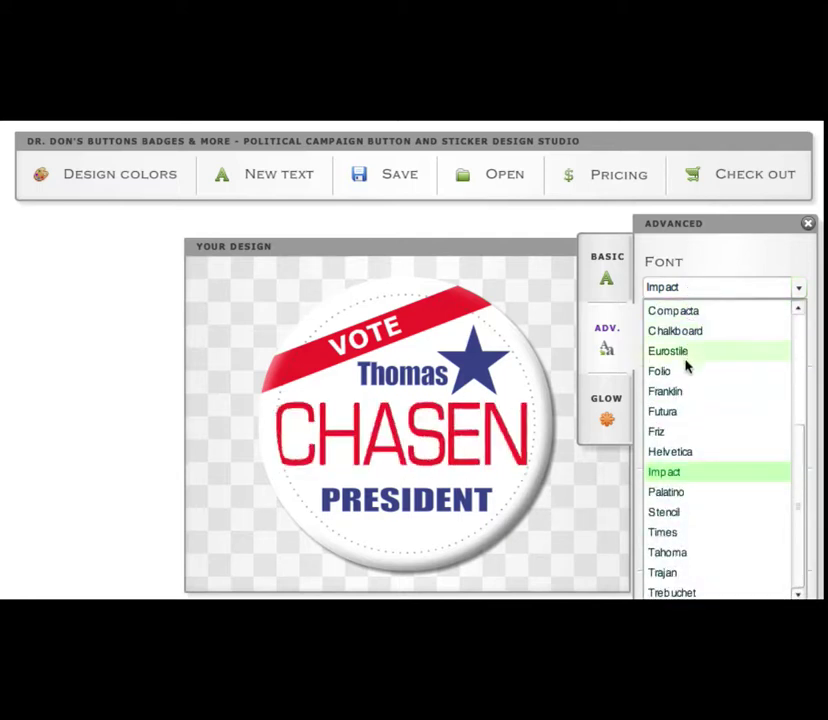
{"action": "left_click", "coordinate": [681, 477]}
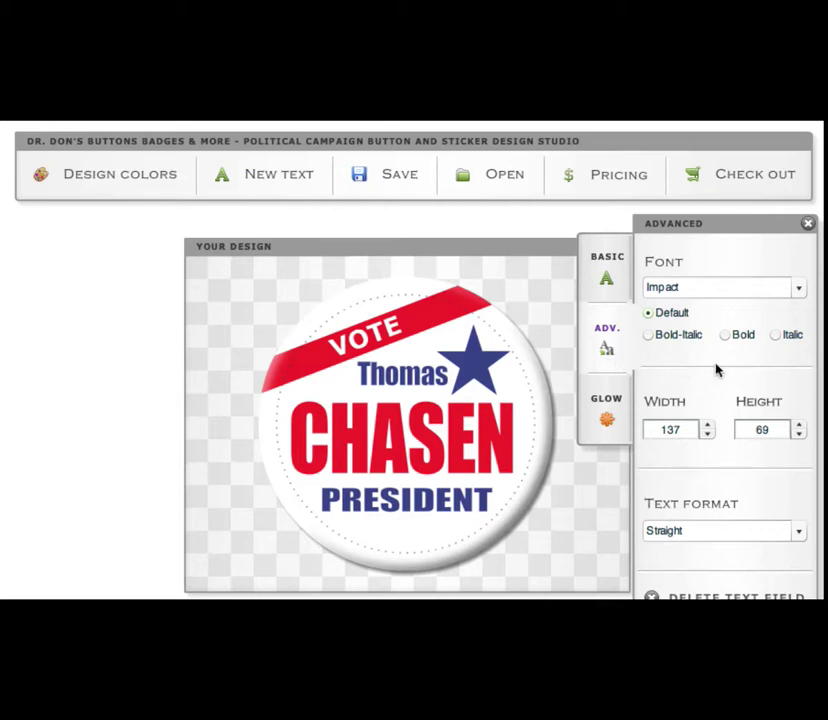
Step: Add a new text field reading 2012 and center it below PRESIDENT on the badge
{"action": "left_click", "coordinate": [277, 180]}
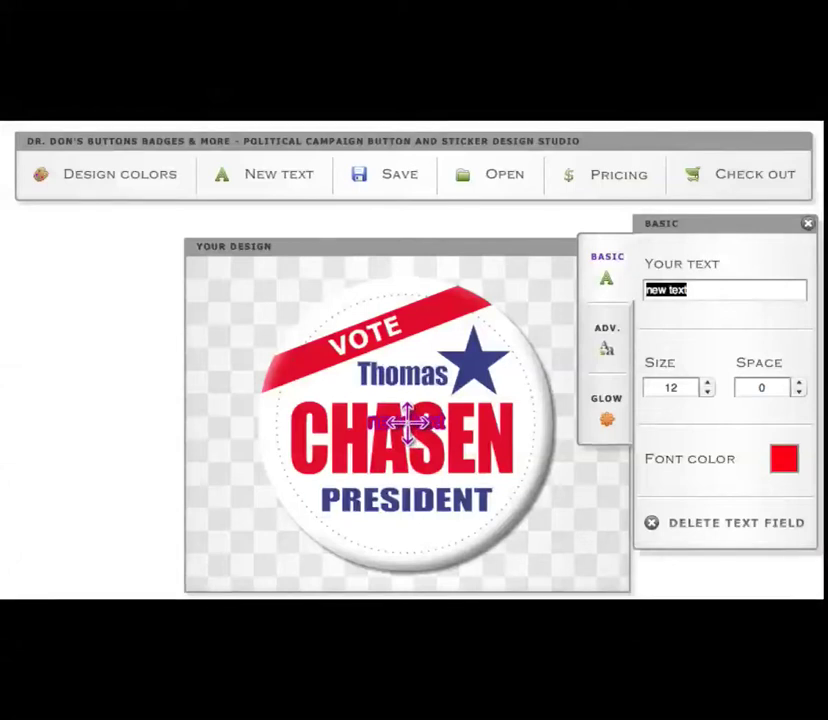
{"action": "left_click_drag", "start_coordinate": [407, 422], "coordinate": [403, 527]}
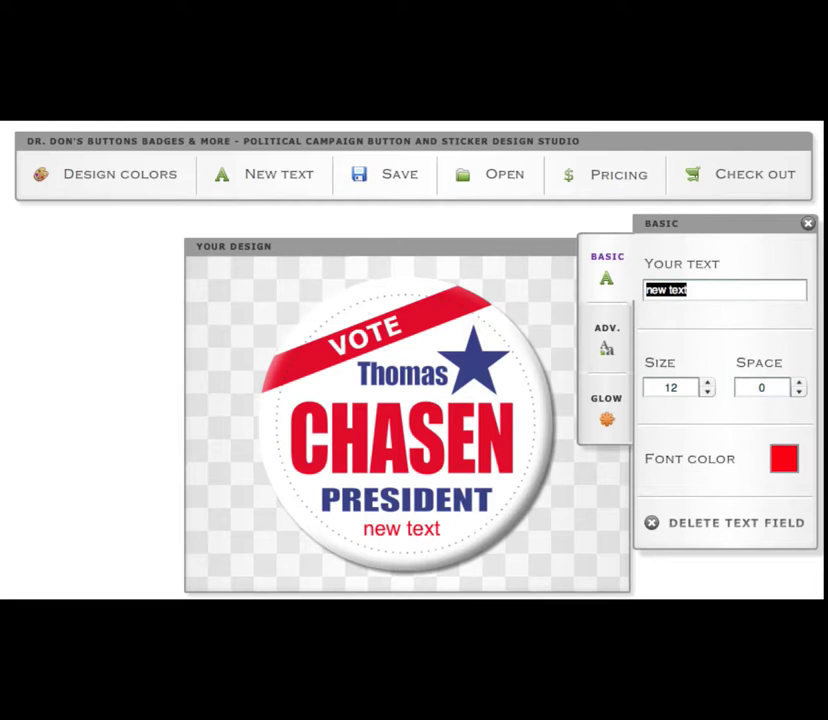
{"action": "type", "text": "2012"}
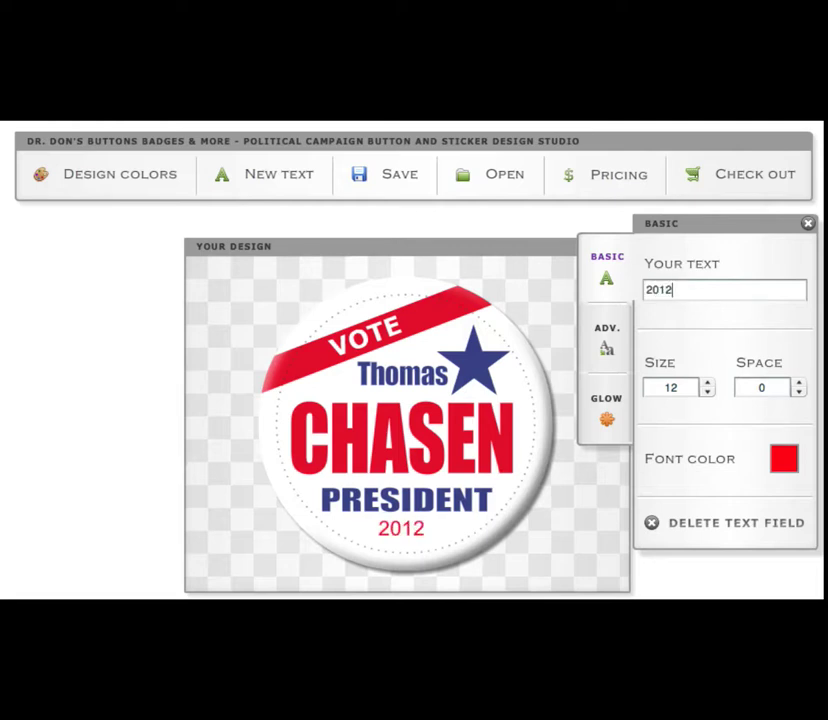
{"action": "left_click", "coordinate": [404, 522]}
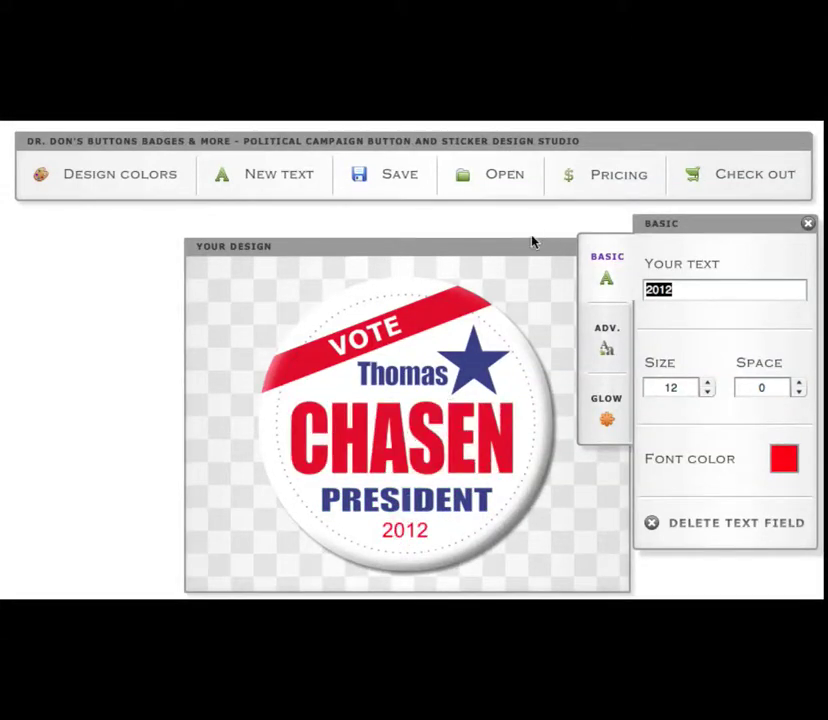
Step: Change the font of the 2012 text to Impact
{"action": "left_click", "coordinate": [606, 350]}
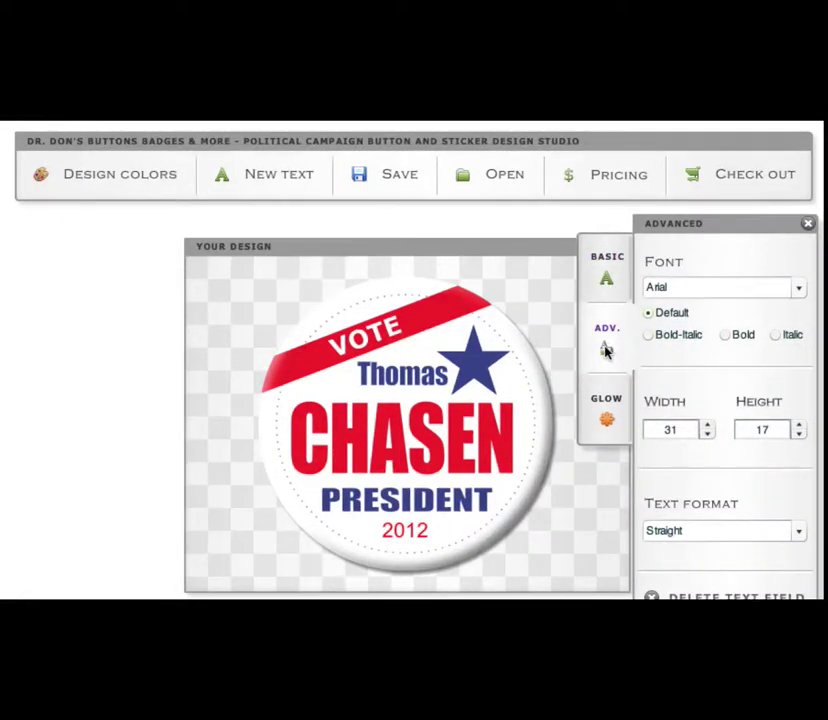
{"action": "left_click", "coordinate": [685, 289]}
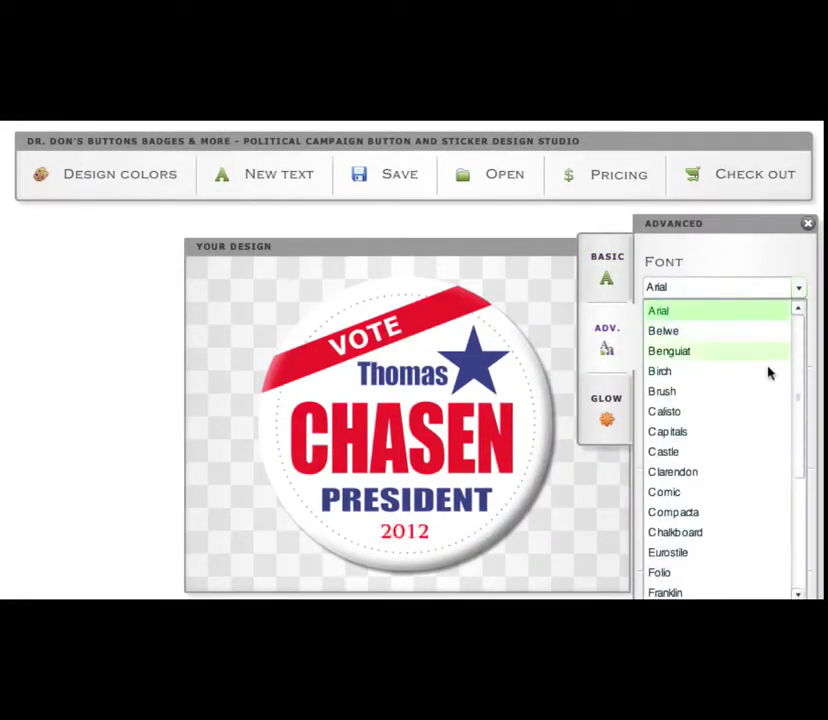
{"action": "left_click_drag", "start_coordinate": [795, 379], "coordinate": [797, 456]}
{"action": "left_click", "coordinate": [676, 538]}
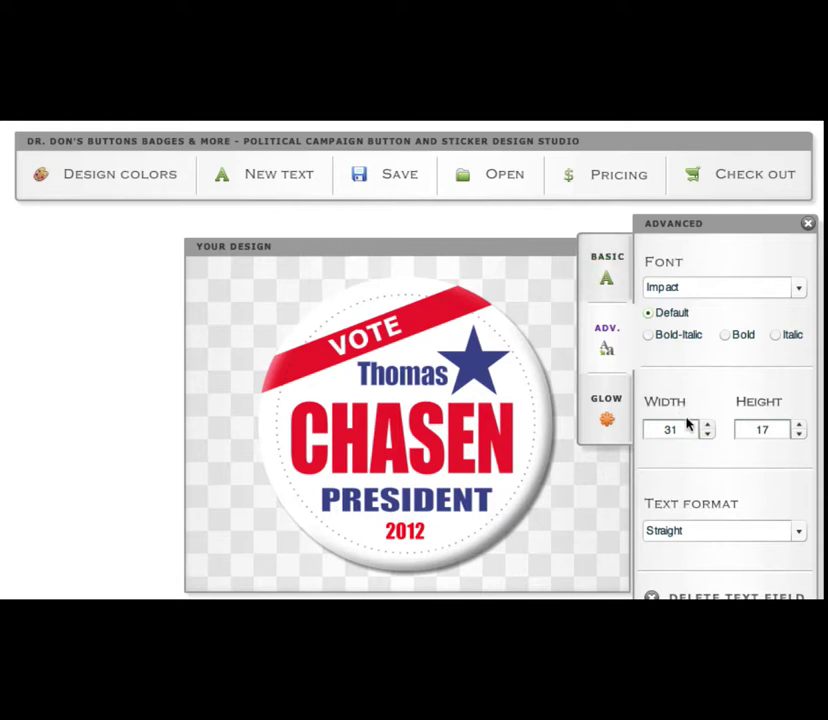
Step: Set the size of the 2012 text to 15 and nudge it slightly closer to PRESIDENT
{"action": "left_click", "coordinate": [608, 280]}
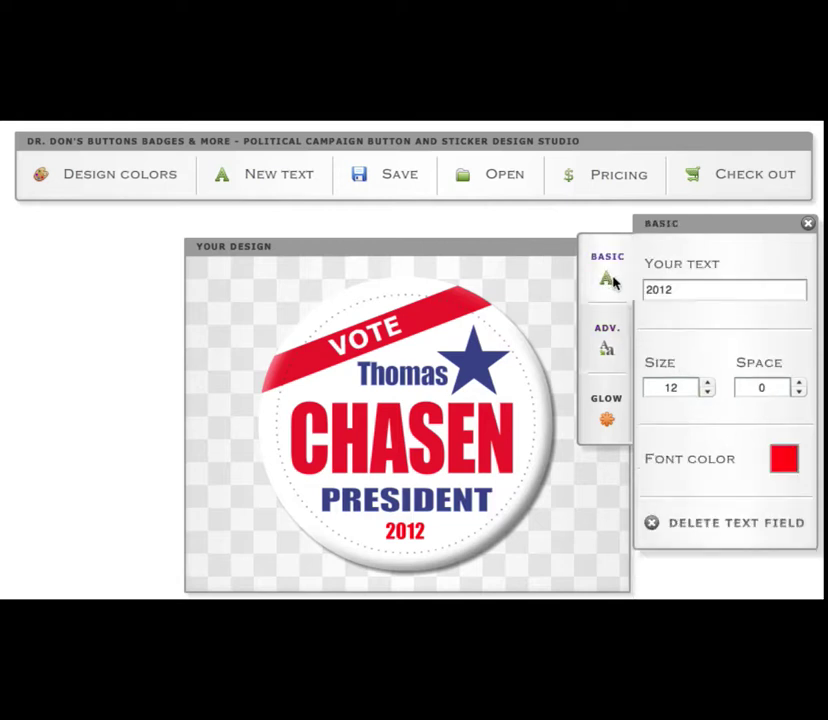
{"action": "left_click", "coordinate": [707, 383]}
{"action": "left_click", "coordinate": [707, 384]}
{"action": "left_click", "coordinate": [707, 384]}
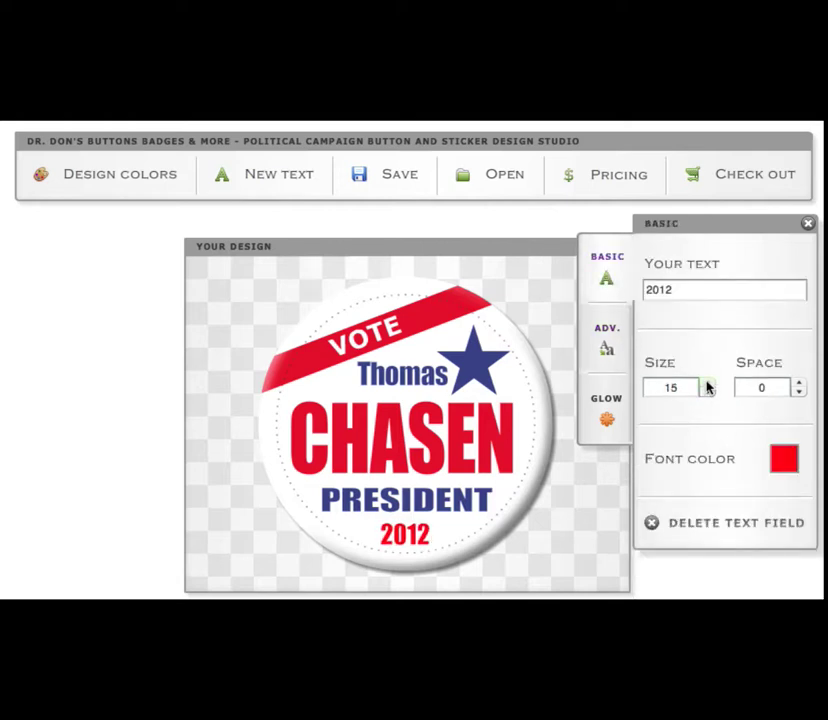
{"action": "left_click", "coordinate": [412, 530]}
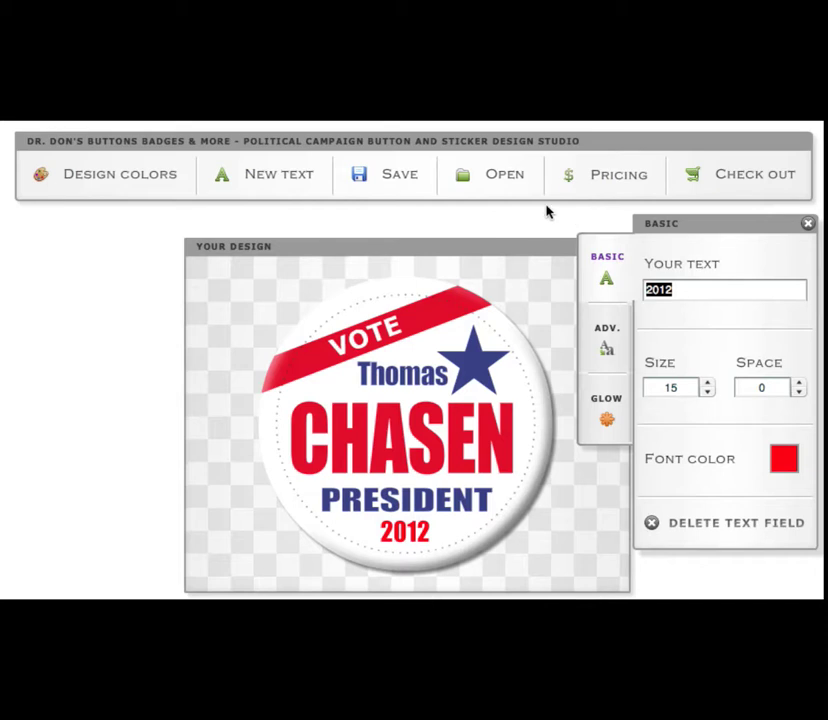
Step: Try dark blue, cyan, green, a custom teal and the design's own blue on the stripe, and set it back to the red 0xE51B23
{"action": "left_click", "coordinate": [121, 183]}
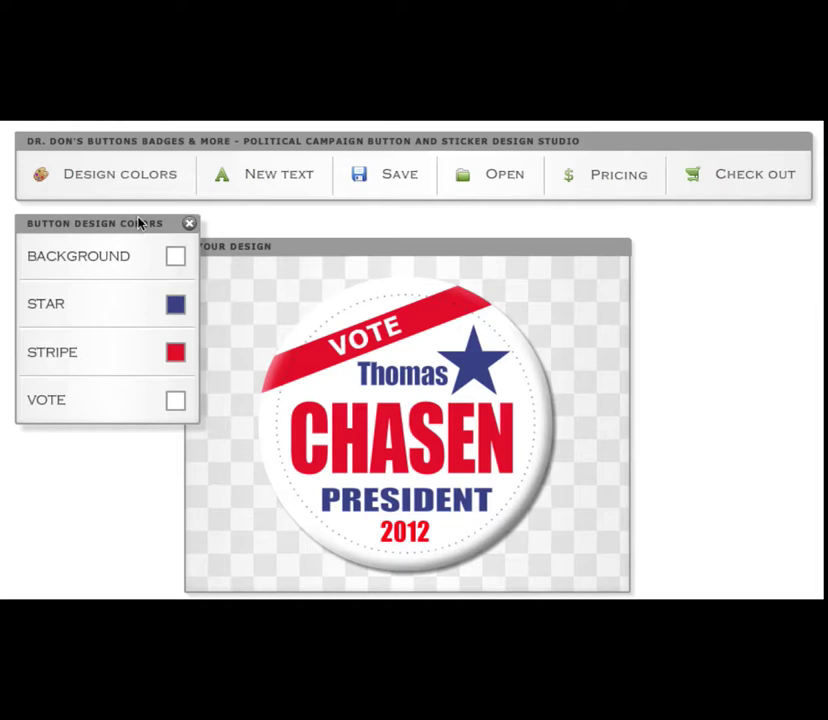
{"action": "left_click", "coordinate": [175, 354]}
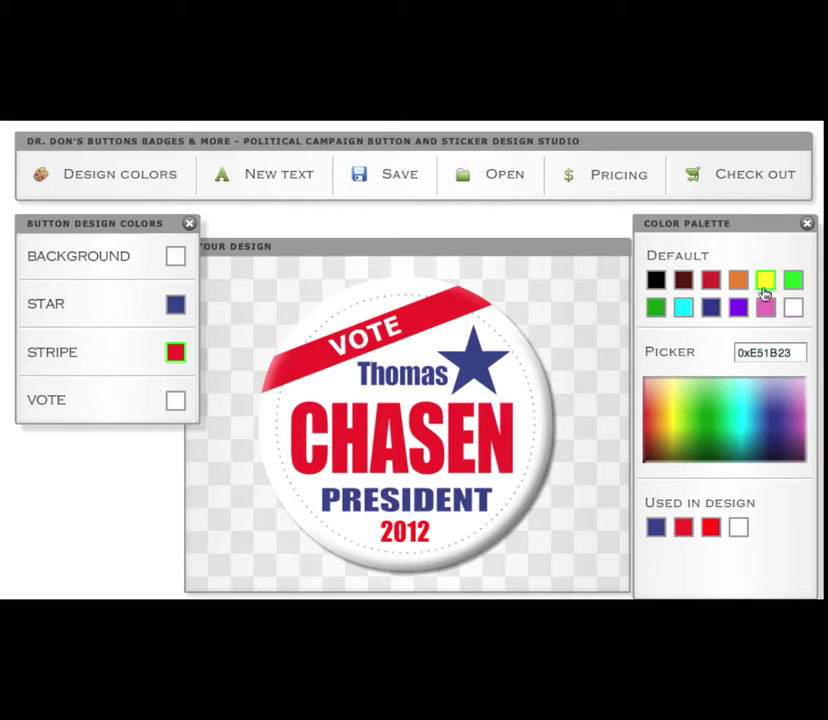
{"action": "left_click", "coordinate": [710, 310]}
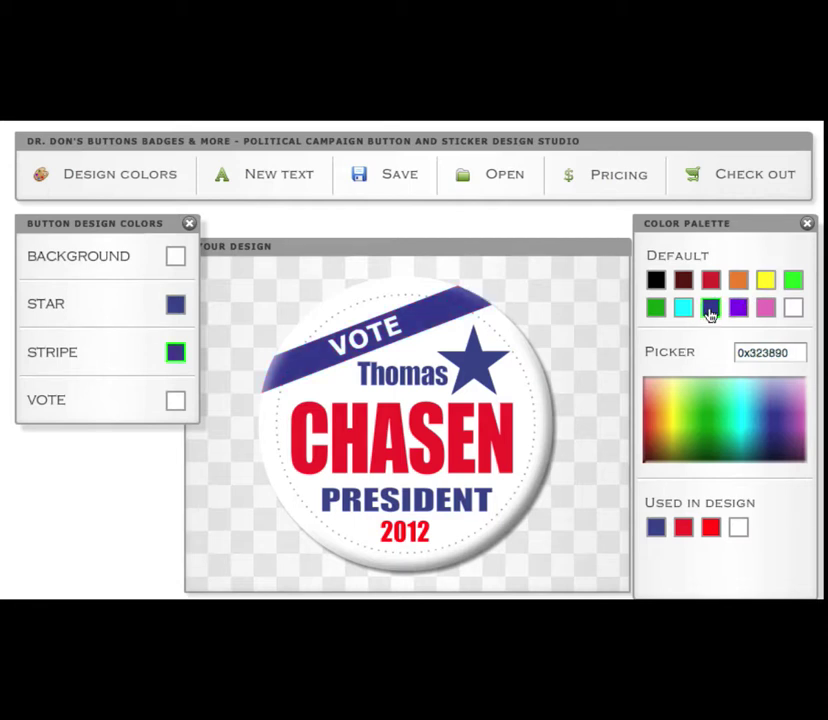
{"action": "left_click", "coordinate": [684, 310]}
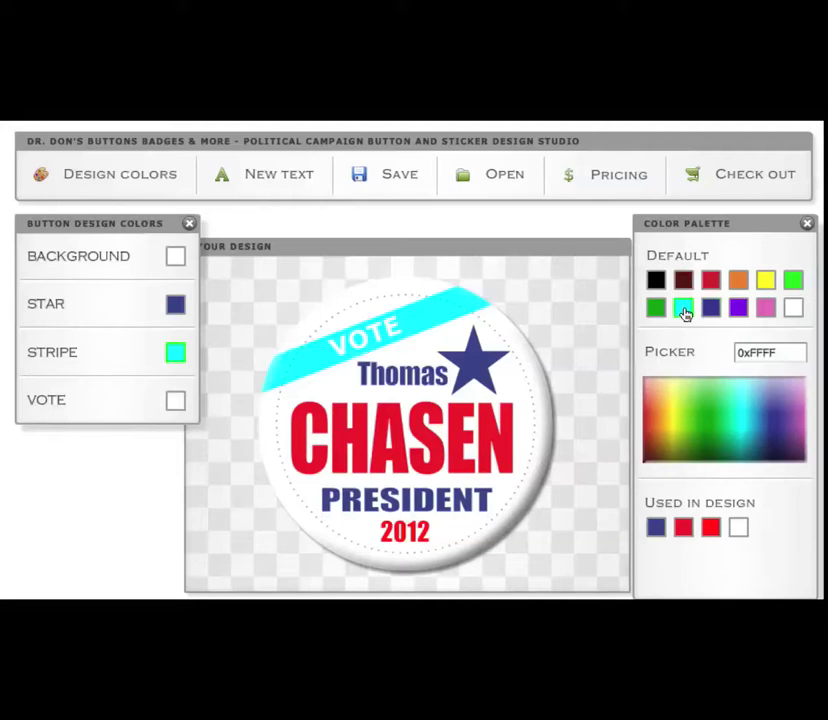
{"action": "left_click", "coordinate": [656, 310]}
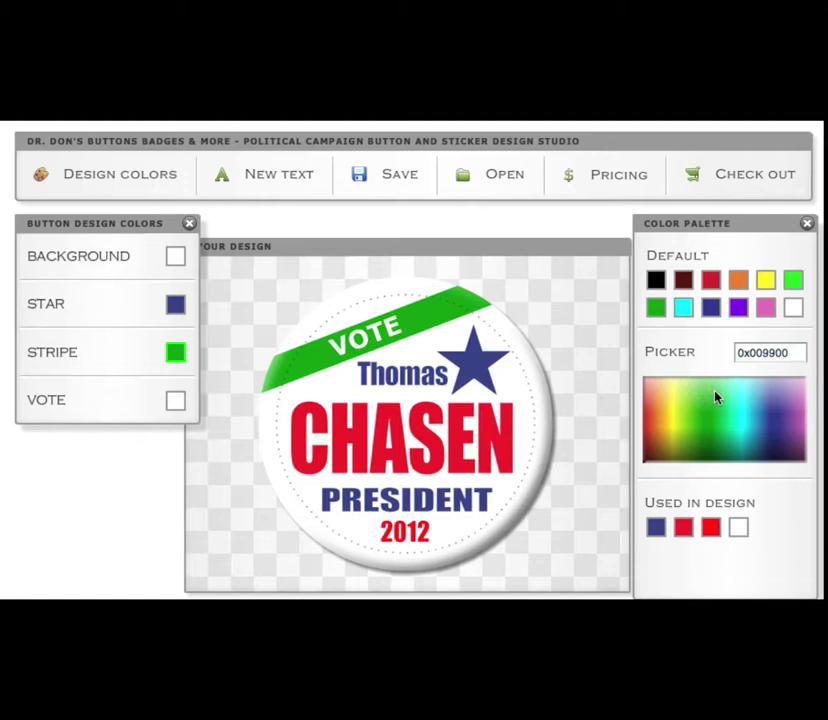
{"action": "mouse_move", "coordinate": [717, 395]}
{"action": "left_mouse_down"}
{"action": "mouse_move", "coordinate": [724, 384]}
{"action": "mouse_move", "coordinate": [691, 385]}
{"action": "mouse_move", "coordinate": [687, 394]}
{"action": "mouse_move", "coordinate": [776, 414]}
{"action": "mouse_move", "coordinate": [750, 440]}
{"action": "left_mouse_up"}
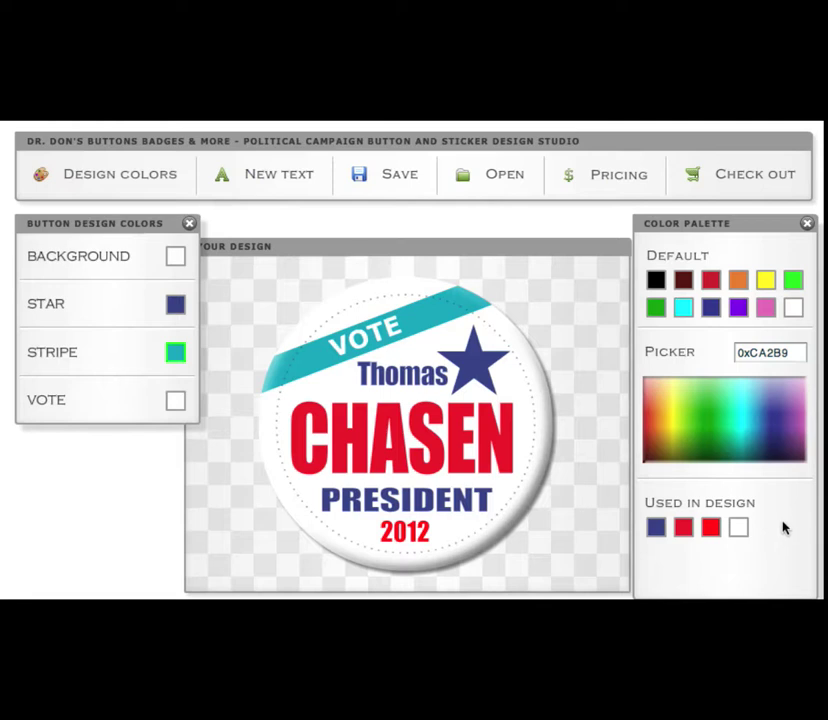
{"action": "left_click", "coordinate": [657, 531]}
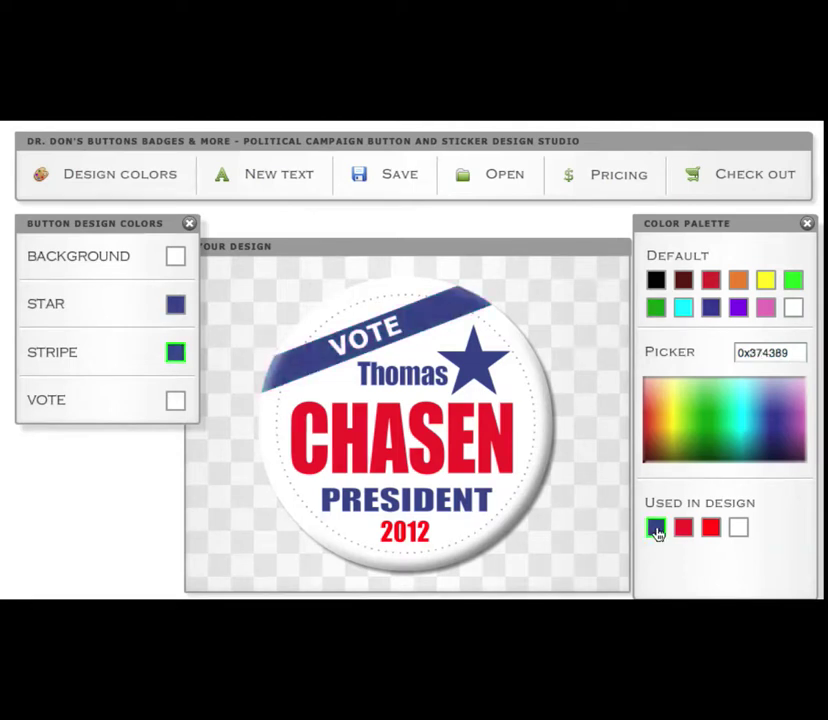
{"action": "left_click", "coordinate": [685, 532]}
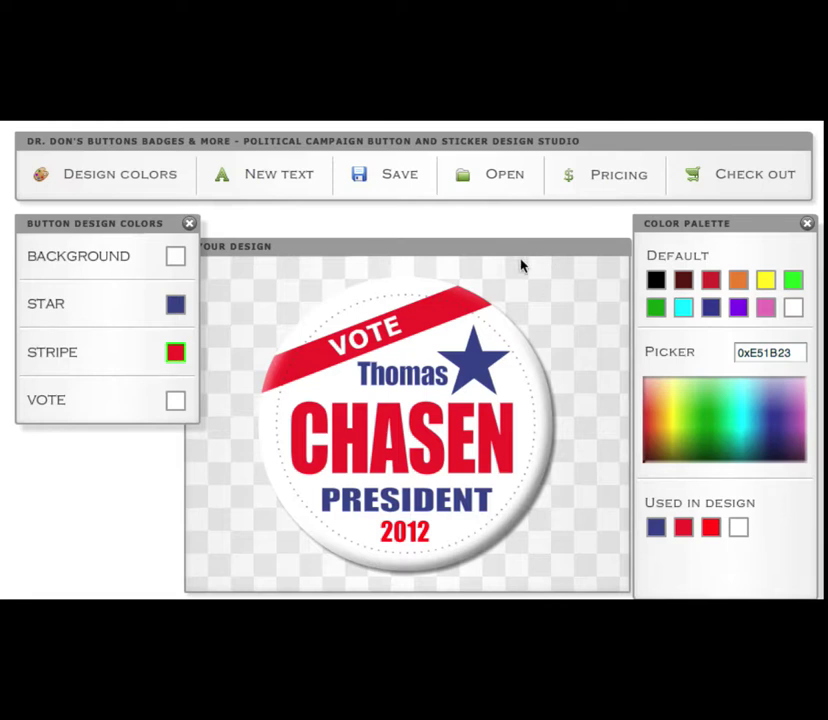
Step: Save the badge design, naming it with the candidate's surname followed by the number 3
{"action": "left_click", "coordinate": [398, 178]}
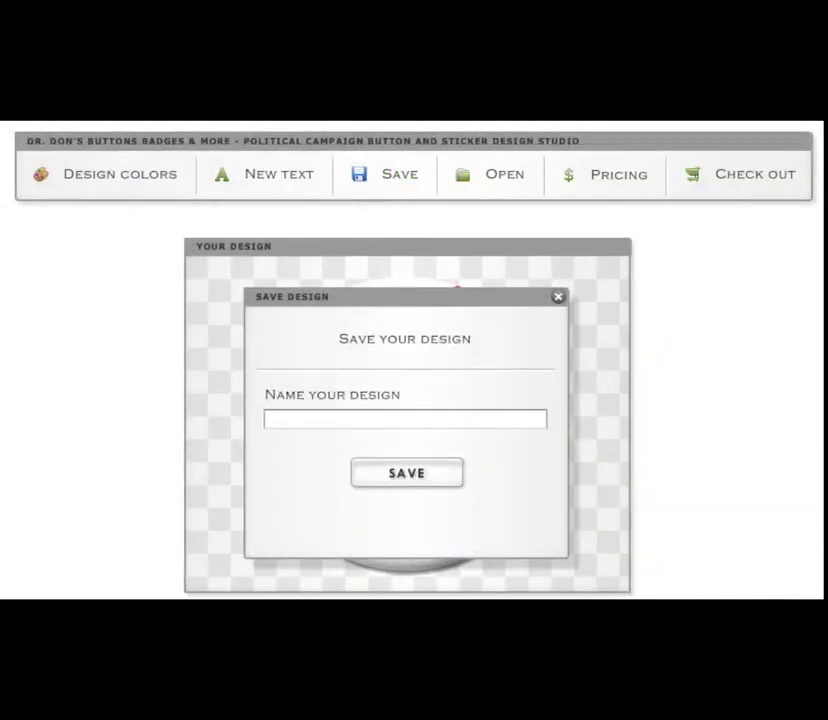
{"action": "type", "text": "Chasen 3"}
{"action": "left_click", "coordinate": [382, 477]}
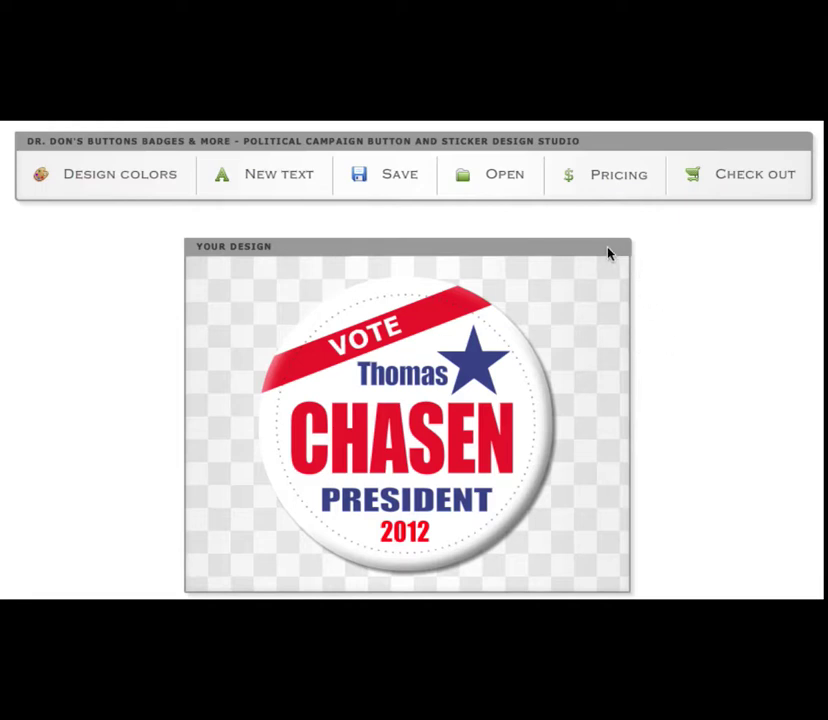
Step: Open the saved design named AAA
{"action": "left_click", "coordinate": [505, 179]}
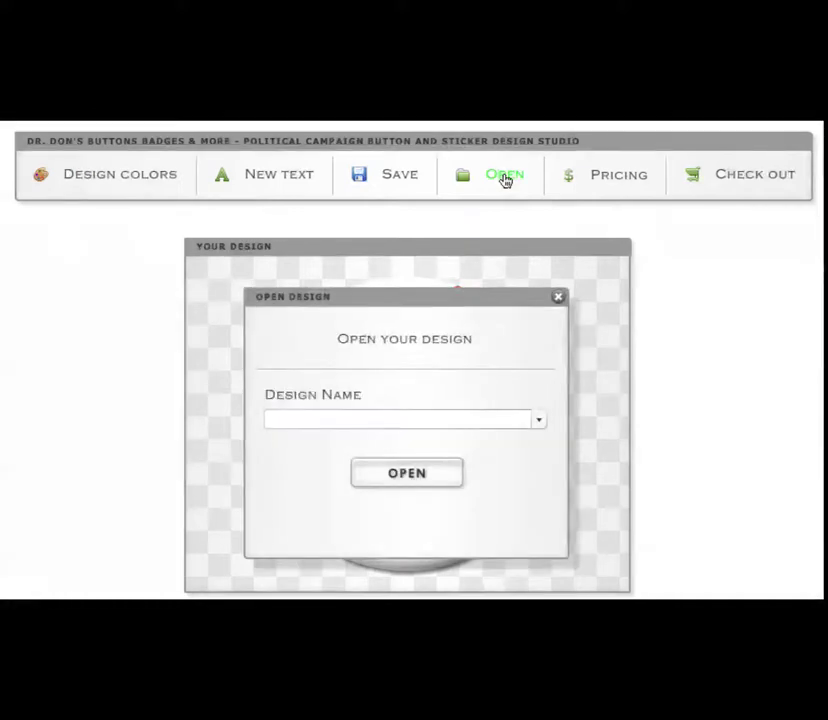
{"action": "left_click", "coordinate": [538, 422]}
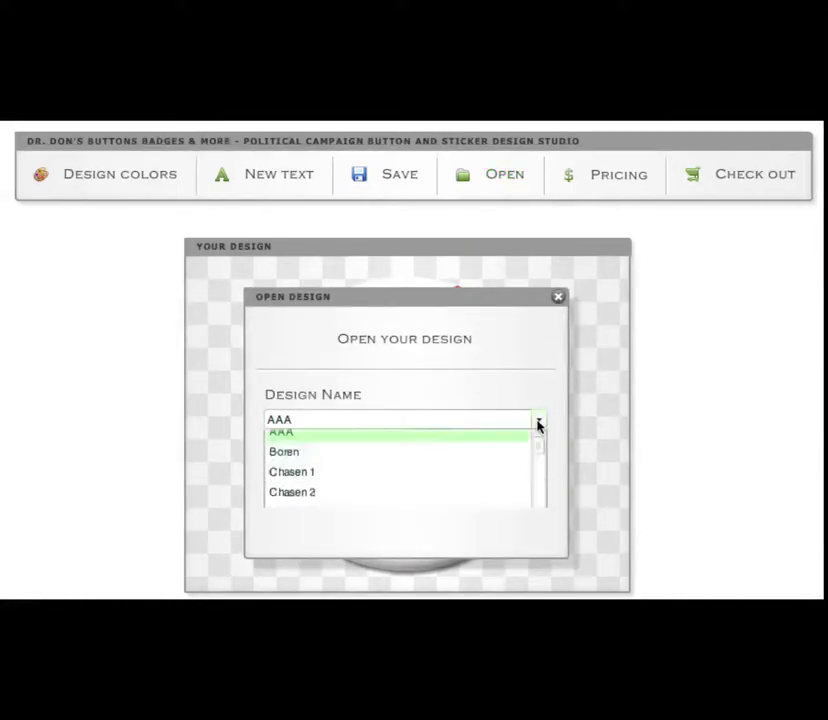
{"action": "scroll", "coordinate": [538, 462], "scroll_direction": "down", "scroll_amount": 2}
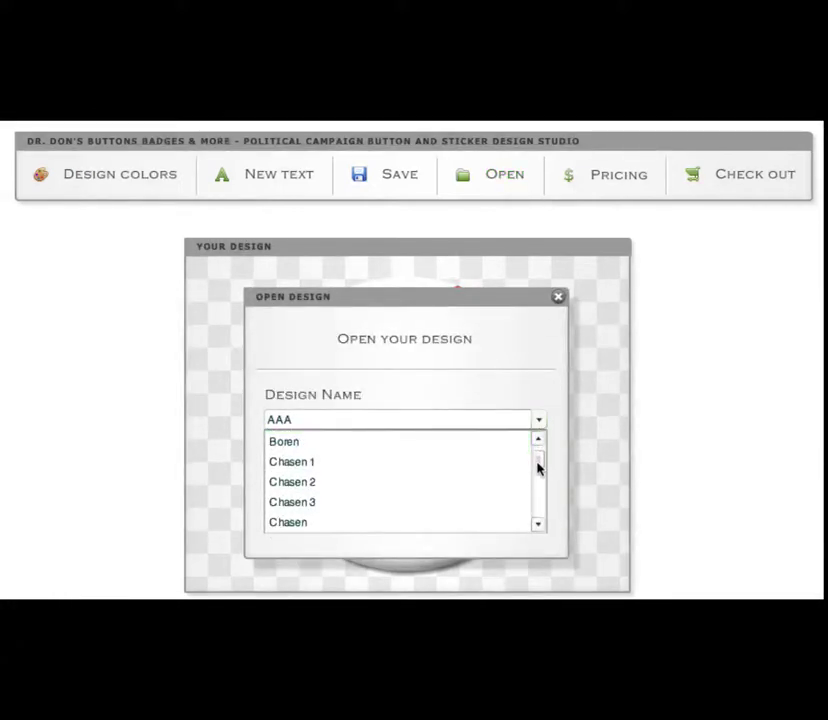
{"action": "scroll", "coordinate": [541, 443], "scroll_direction": "up", "scroll_amount": 2}
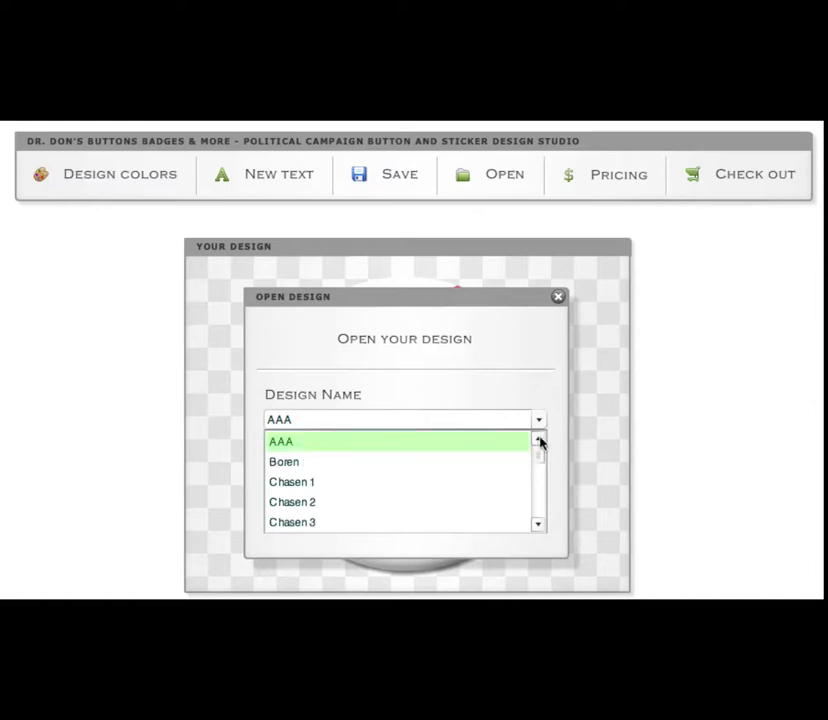
{"action": "left_click", "coordinate": [286, 443]}
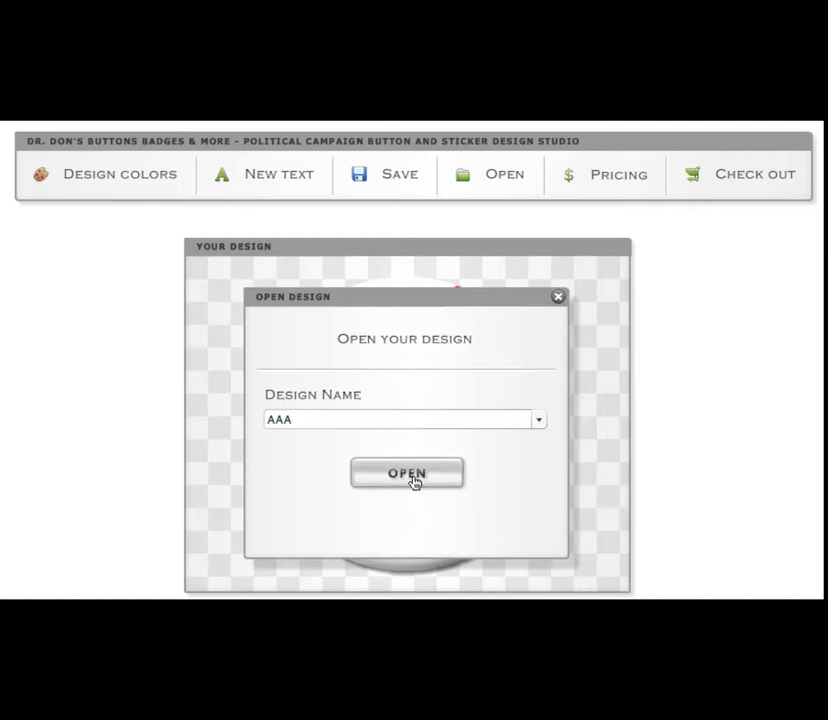
{"action": "left_click", "coordinate": [407, 474]}
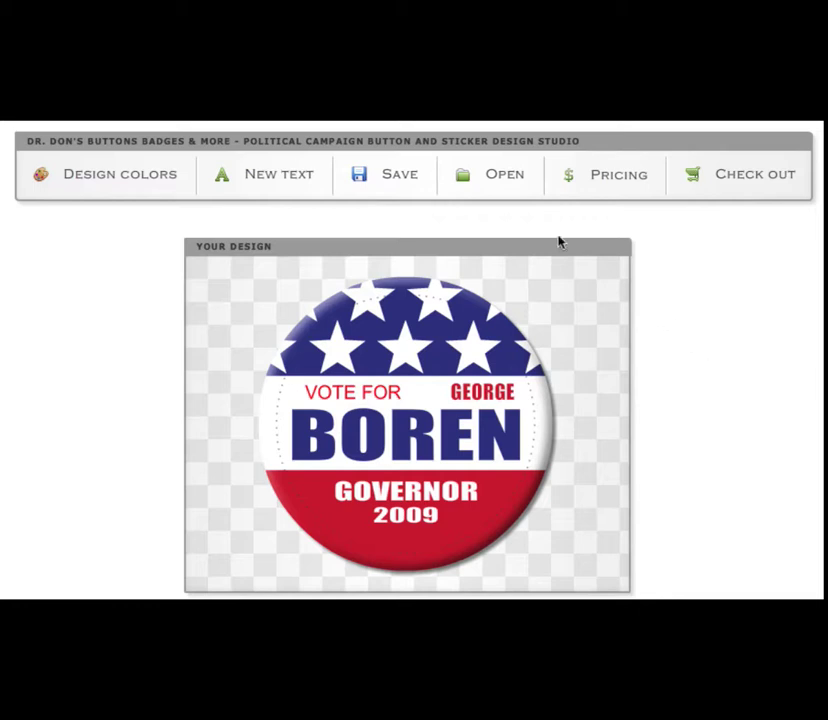
Step: Reopen the saved design named with the presidential candidate's surname and the number 3
{"action": "left_click", "coordinate": [498, 180]}
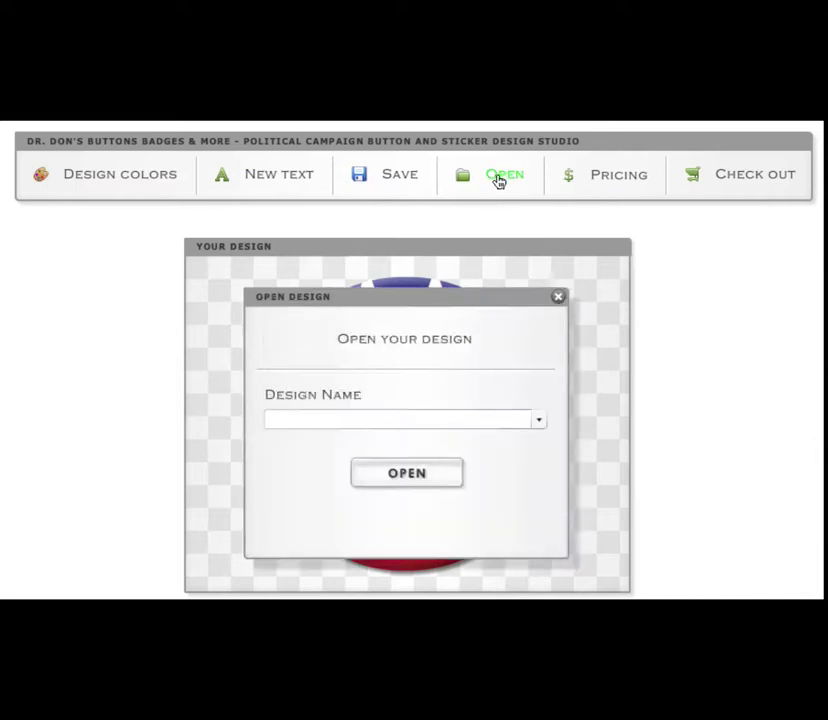
{"action": "left_click", "coordinate": [540, 424]}
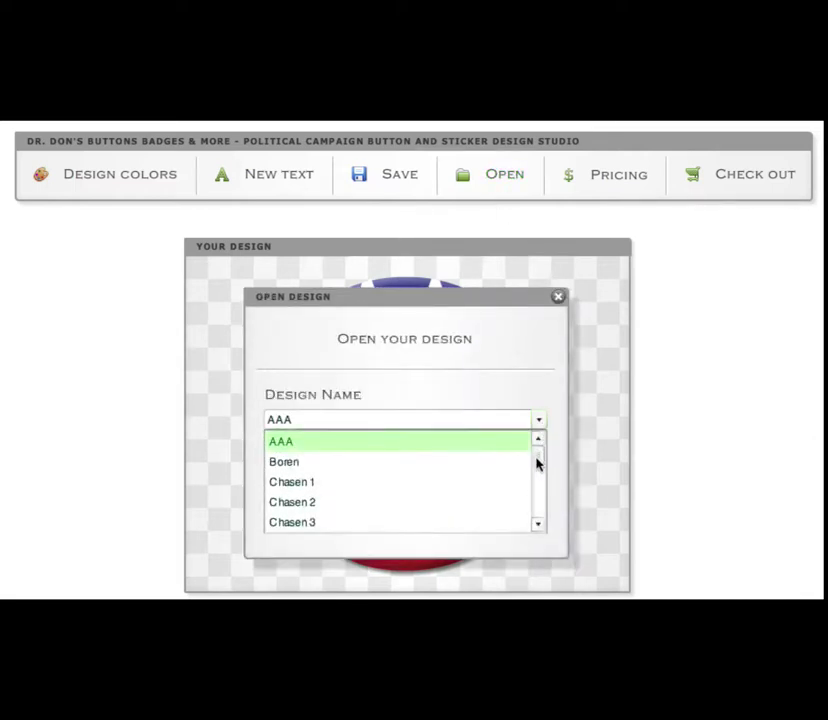
{"action": "scroll", "coordinate": [540, 470], "scroll_direction": "down", "scroll_amount": 1}
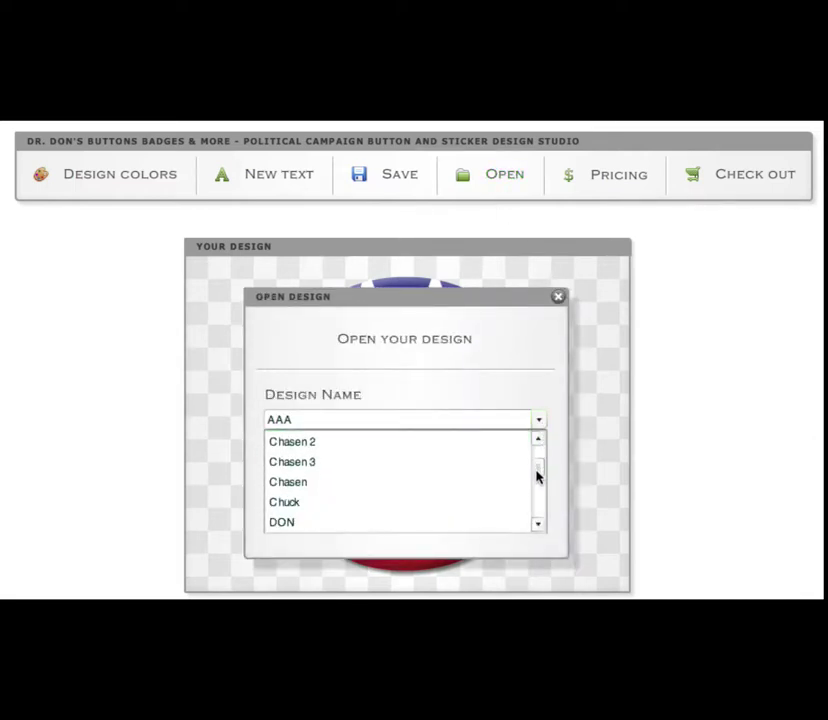
{"action": "left_click", "coordinate": [303, 463]}
{"action": "left_click", "coordinate": [400, 482]}
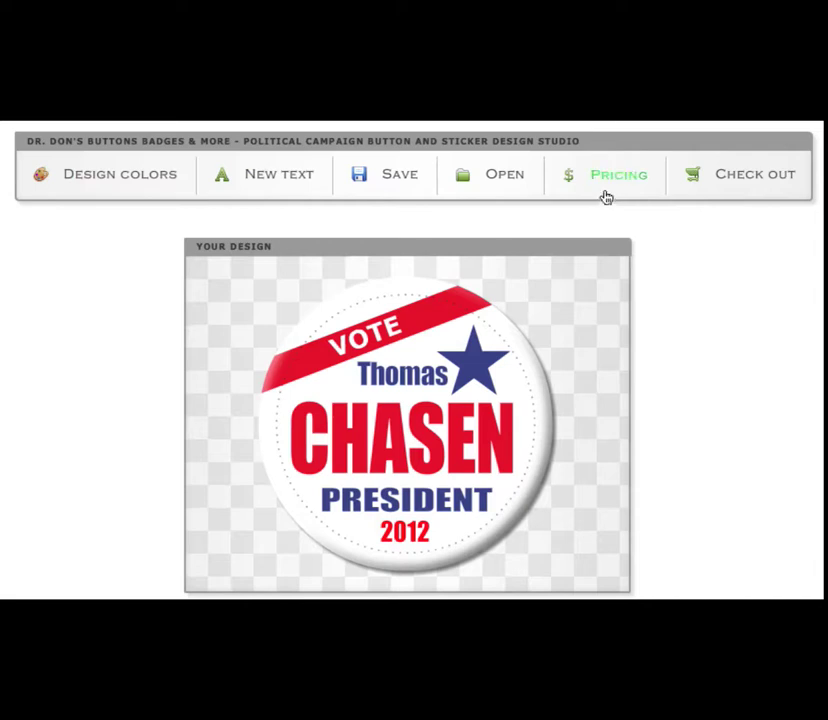
Step: Proceed to the order form and set the round pin-back buttons to size 2-1/4 with a quantity of 250
{"action": "left_click", "coordinate": [744, 180]}
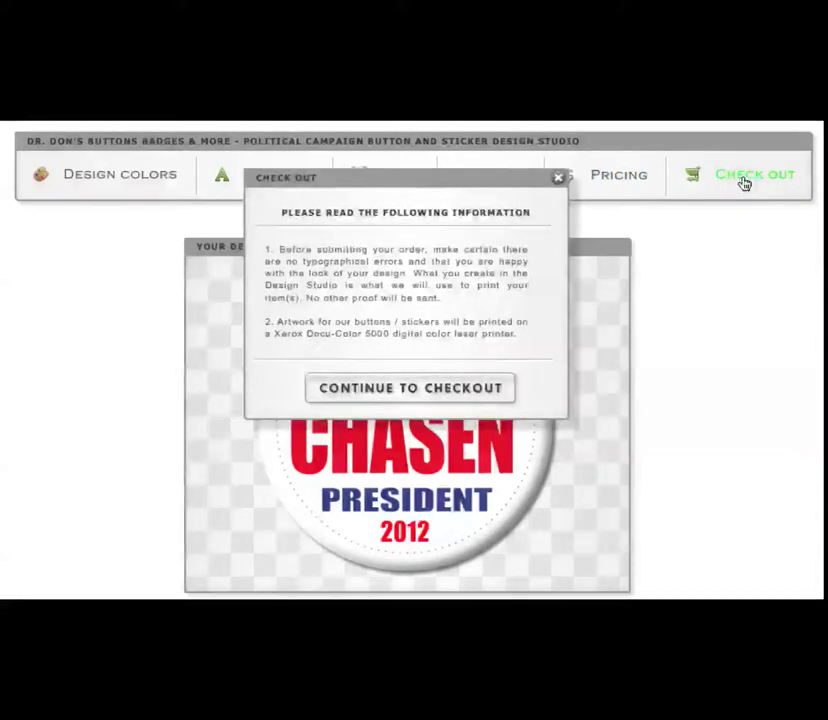
{"action": "left_click", "coordinate": [406, 390]}
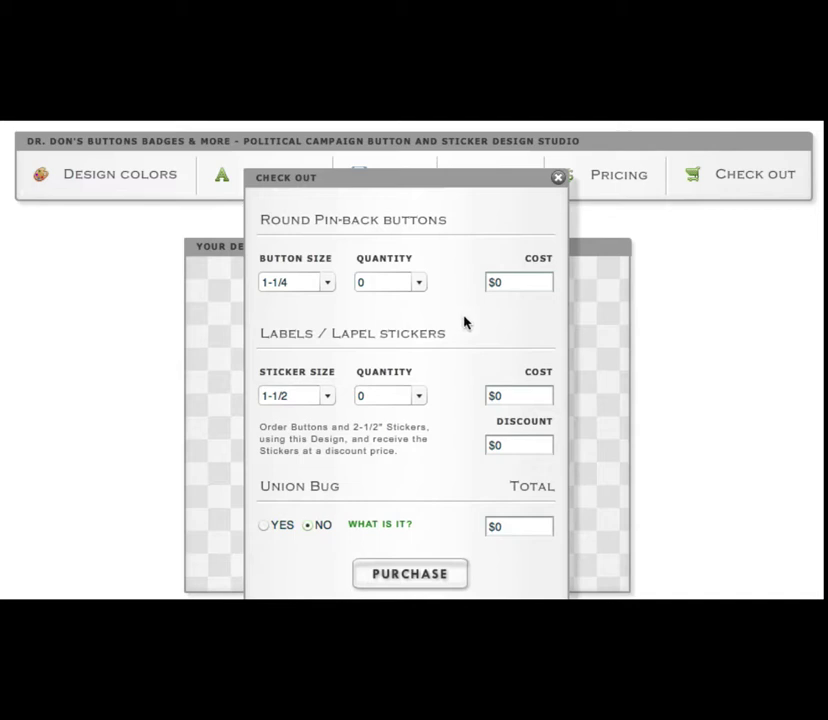
{"action": "left_click", "coordinate": [325, 285]}
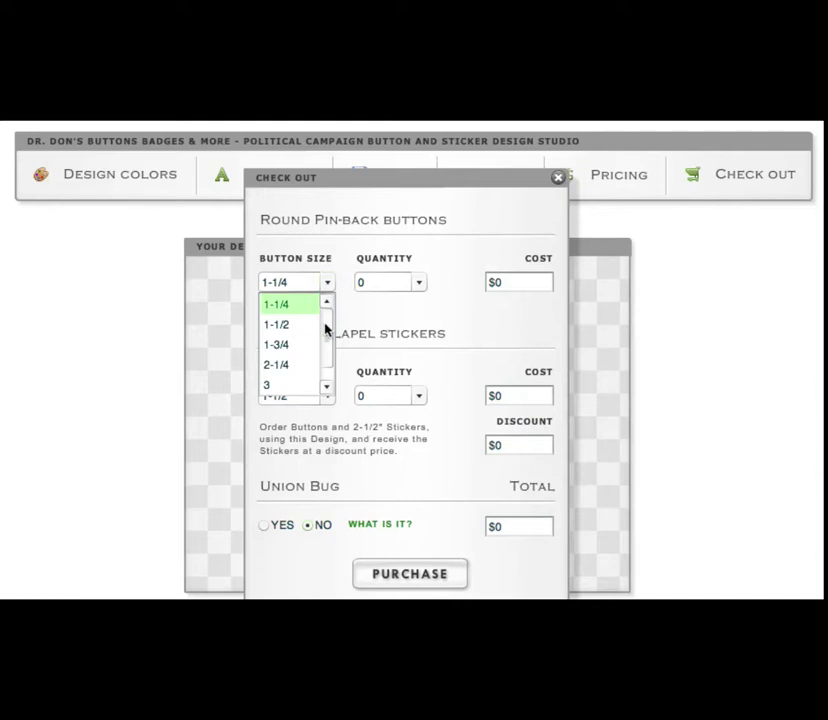
{"action": "left_click", "coordinate": [281, 368]}
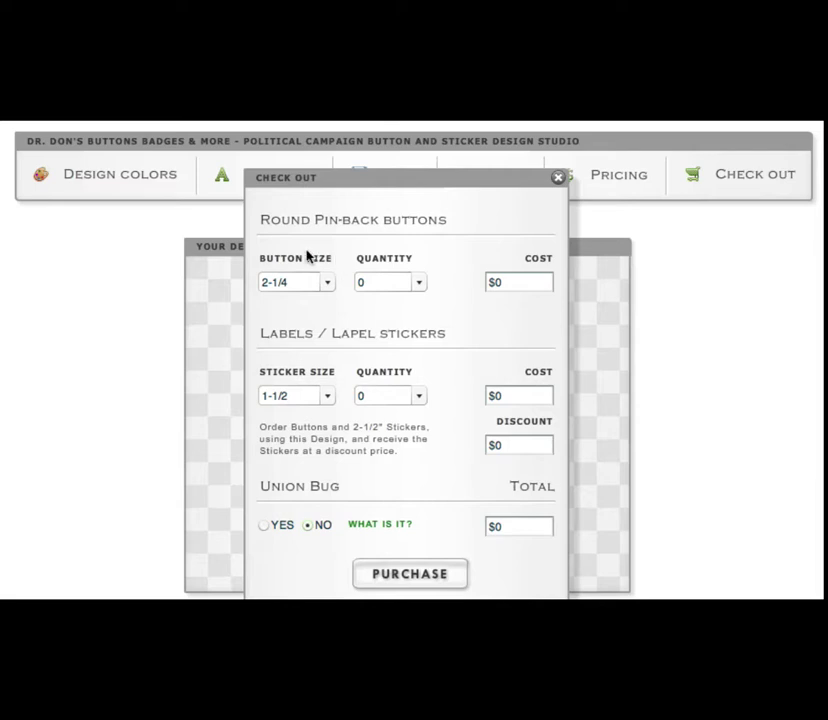
{"action": "left_click", "coordinate": [418, 283]}
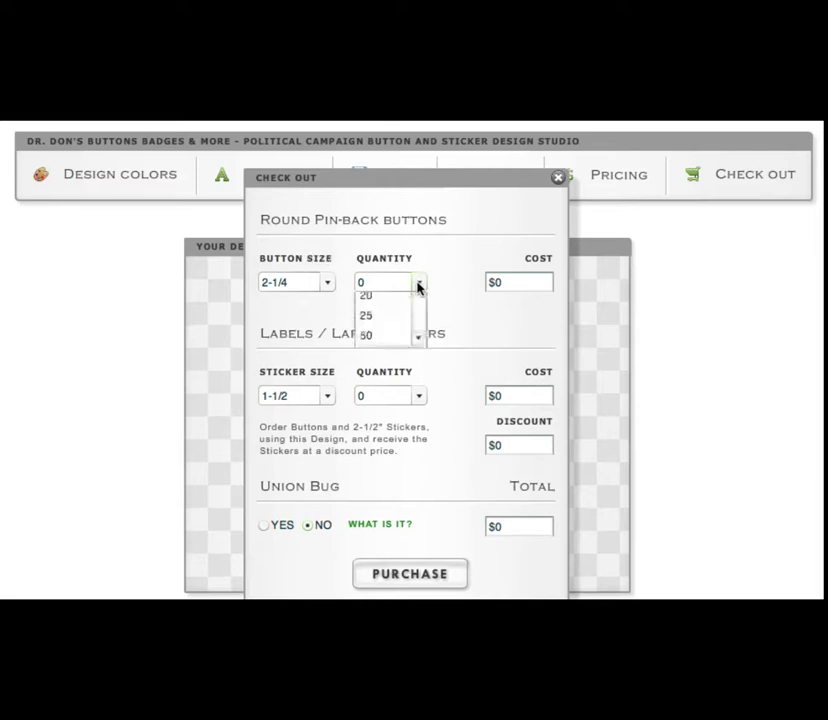
{"action": "left_click_drag", "start_coordinate": [412, 320], "coordinate": [414, 345]}
{"action": "left_click", "coordinate": [371, 366]}
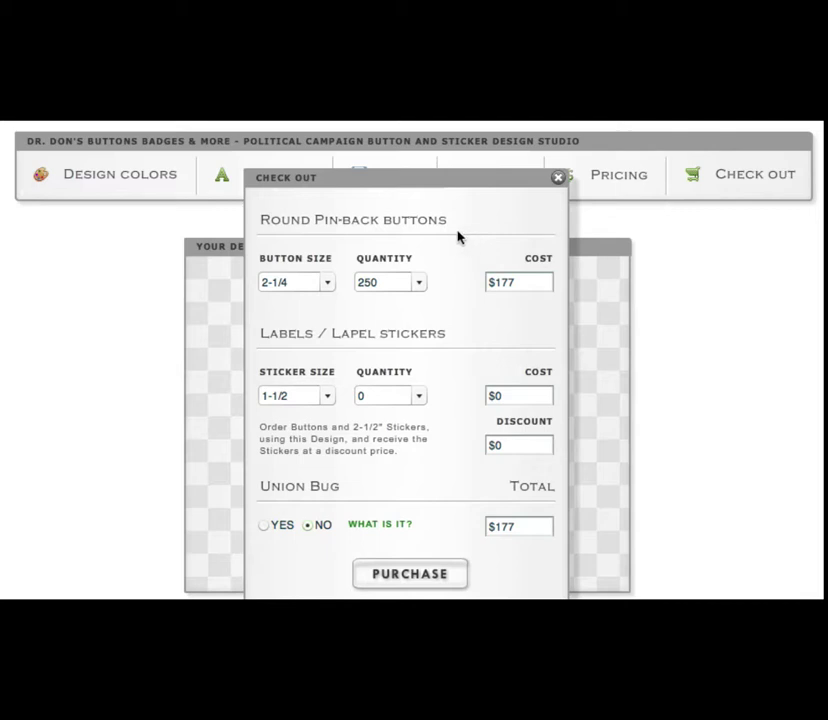
Step: Set the lapel stickers to size 2-1/2, try a quantity of 250, and settle on 1000
{"action": "left_click", "coordinate": [328, 398]}
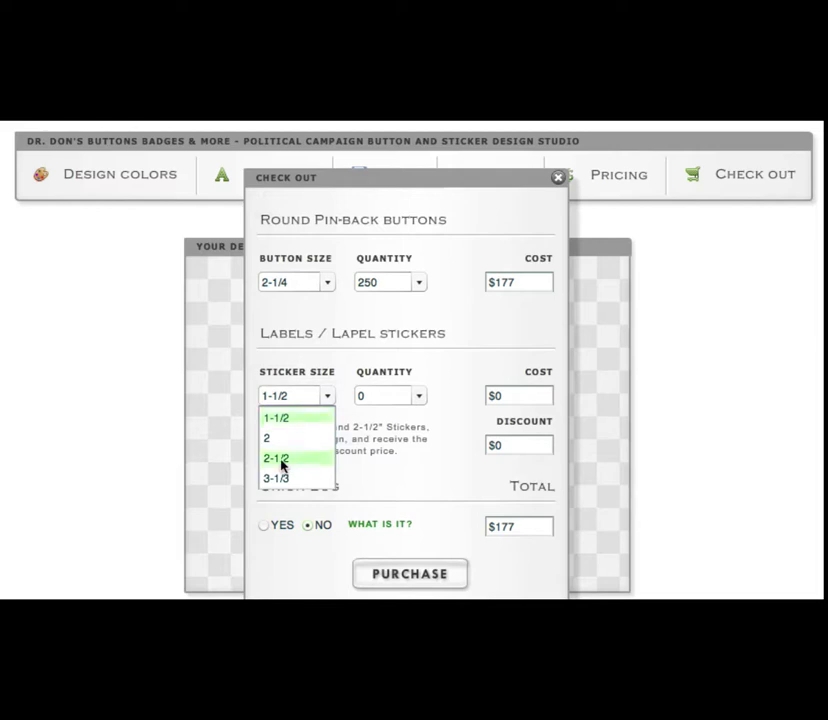
{"action": "left_click", "coordinate": [282, 462]}
{"action": "left_click", "coordinate": [393, 396]}
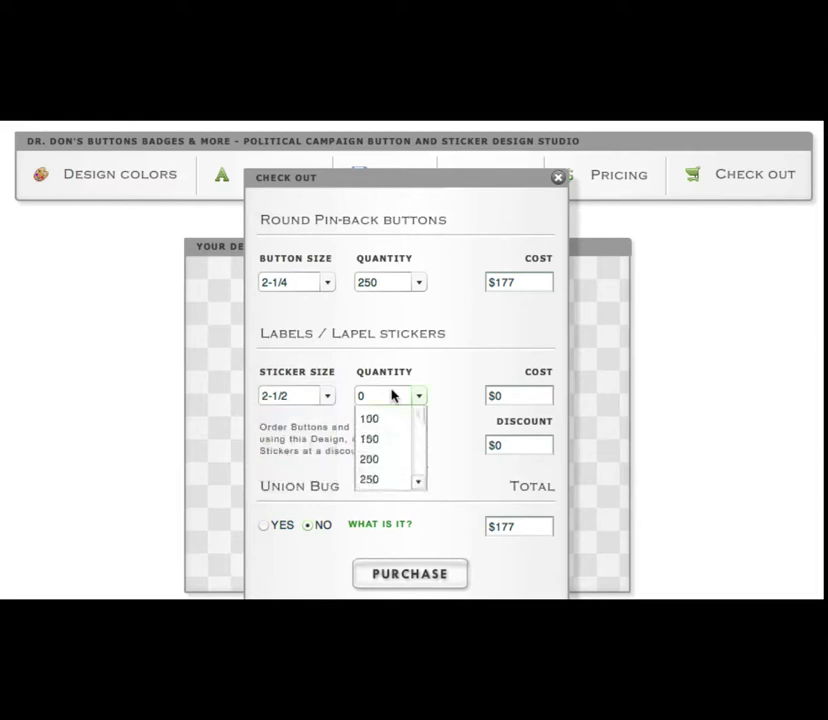
{"action": "mouse_move", "coordinate": [420, 444]}
{"action": "left_mouse_down"}
{"action": "mouse_move", "coordinate": [422, 458]}
{"action": "mouse_move", "coordinate": [423, 447]}
{"action": "left_mouse_up"}
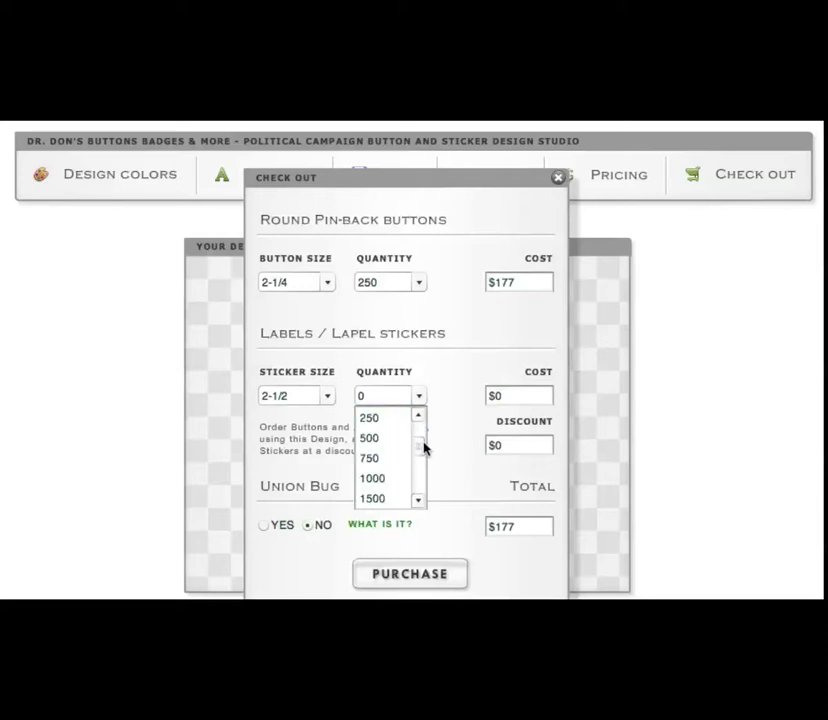
{"action": "scroll", "coordinate": [384, 456], "scroll_direction": "up", "scroll_amount": 1}
{"action": "left_click", "coordinate": [386, 440]}
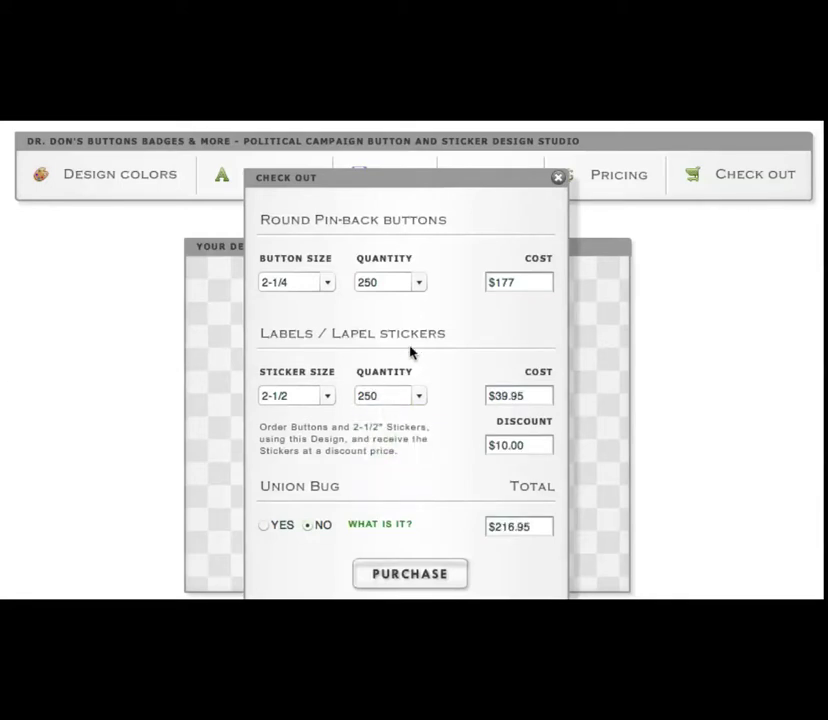
{"action": "left_click", "coordinate": [418, 398]}
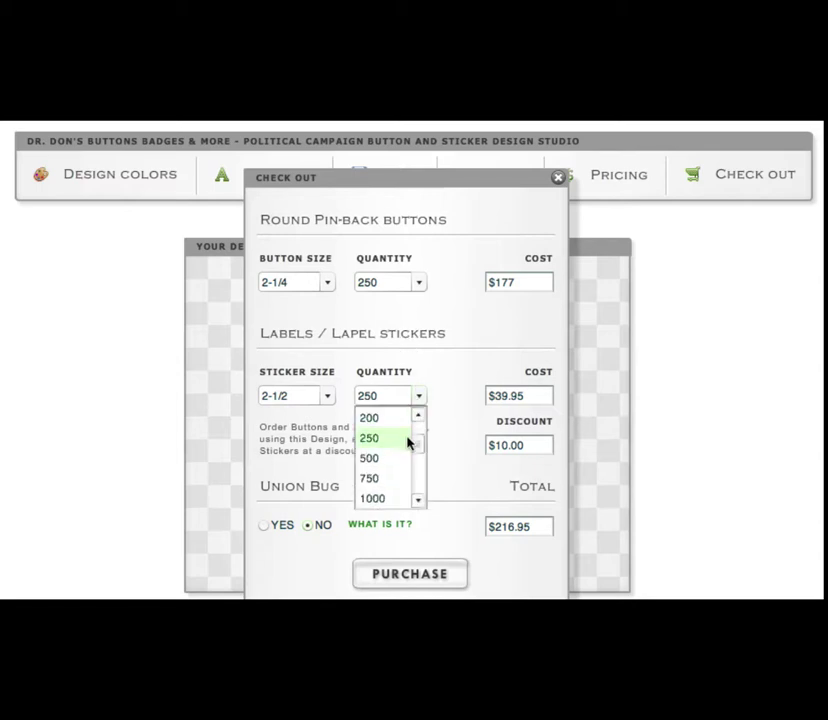
{"action": "left_click", "coordinate": [381, 499]}
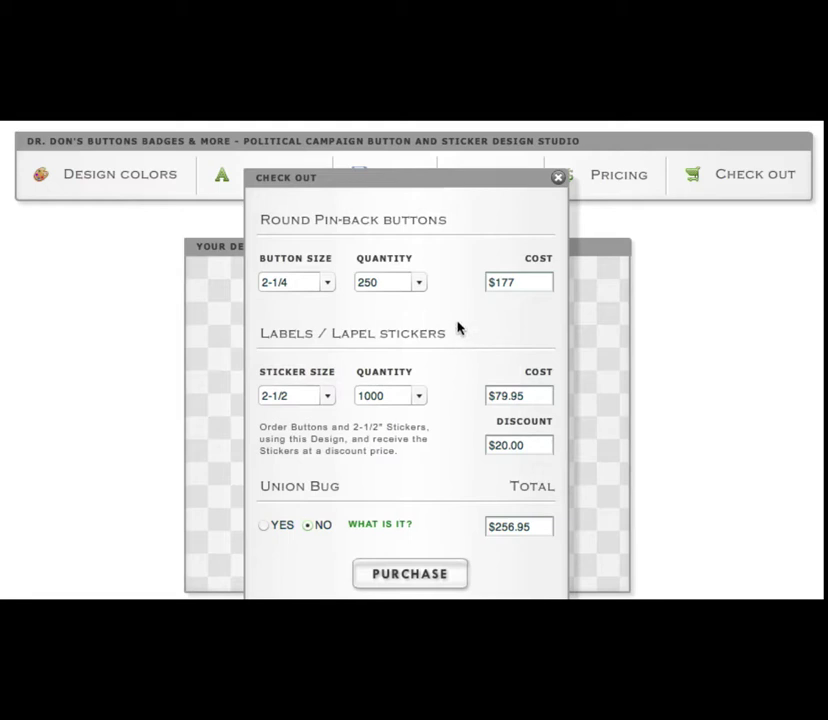
Step: Purchase the order and submit the shipping choices with the destination ZIP code and UPS 2nd Day Air as the delivery method
{"action": "left_click", "coordinate": [405, 575]}
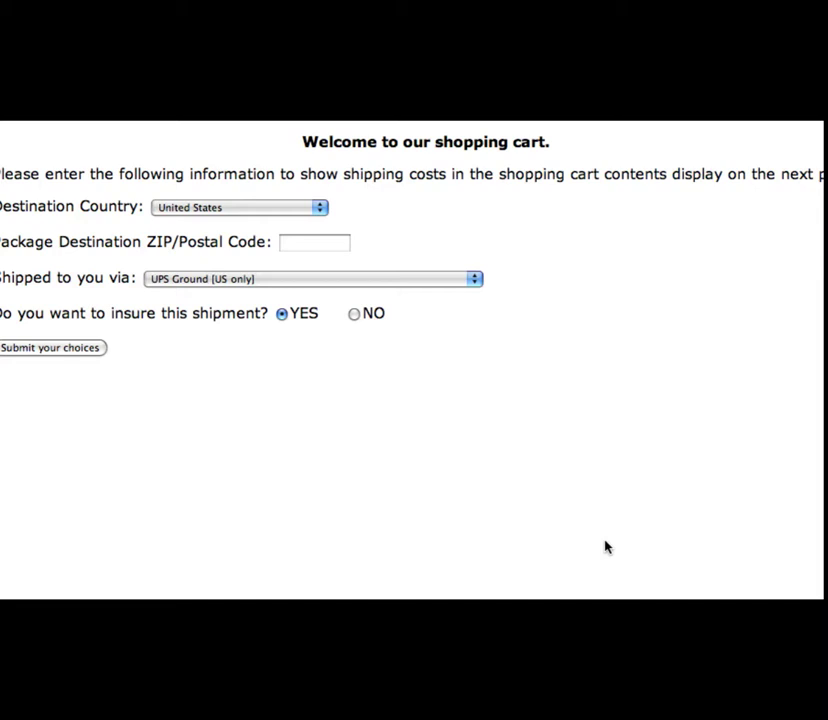
{"action": "left_click", "coordinate": [295, 241]}
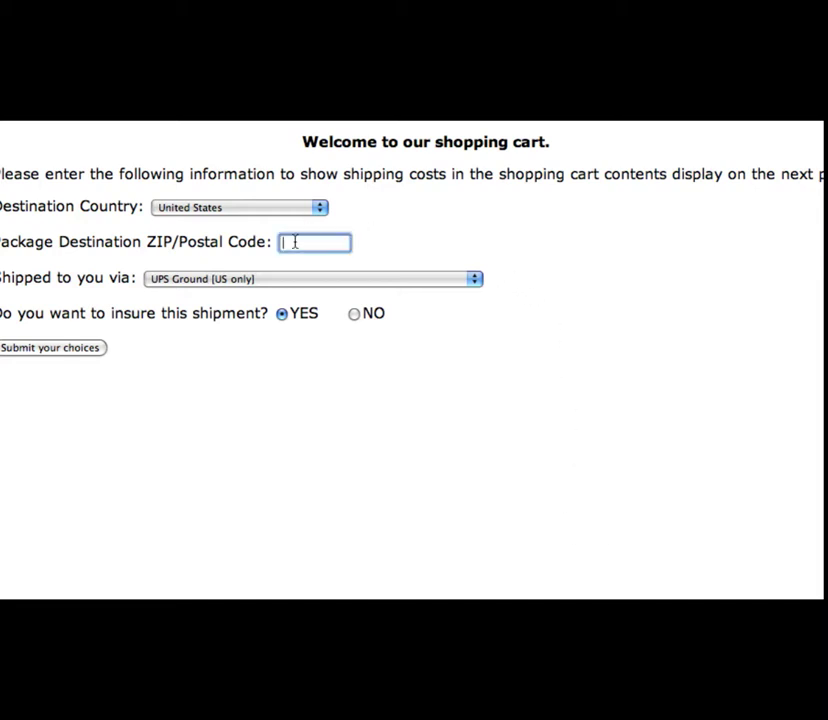
{"action": "type", "text": "8530"}
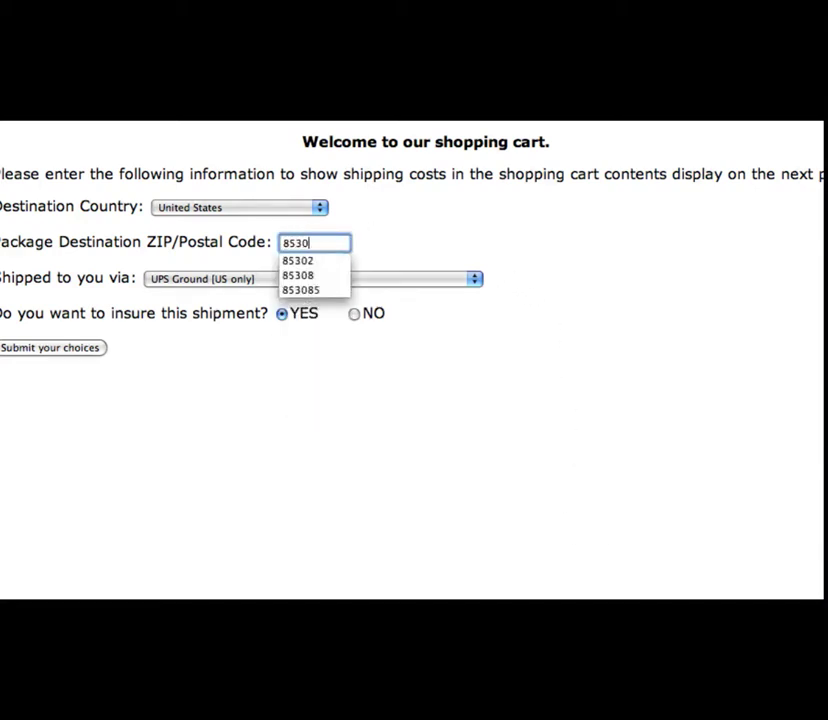
{"action": "type", "text": "8"}
{"action": "left_click", "coordinate": [419, 329]}
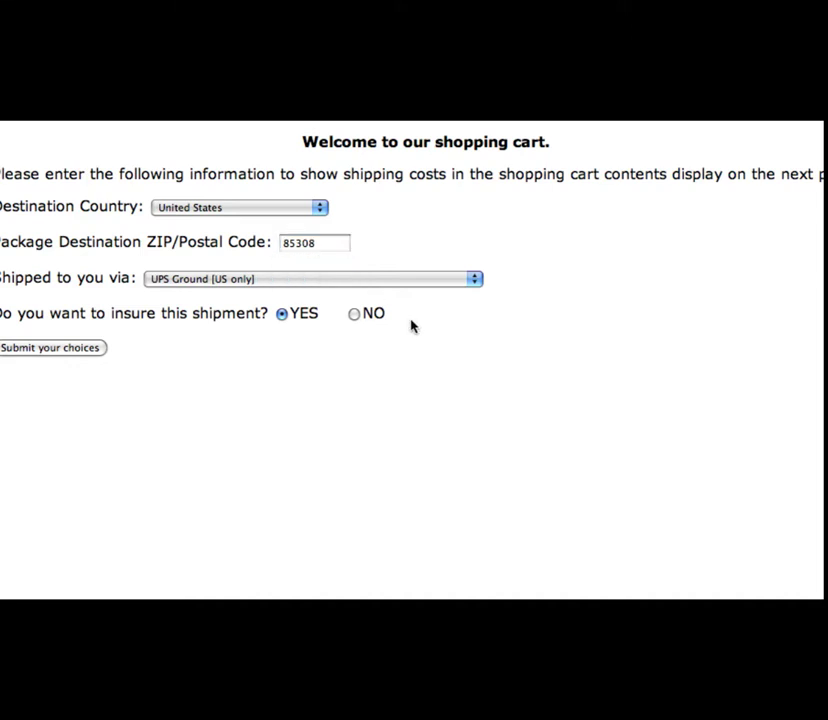
{"action": "left_click", "coordinate": [246, 283]}
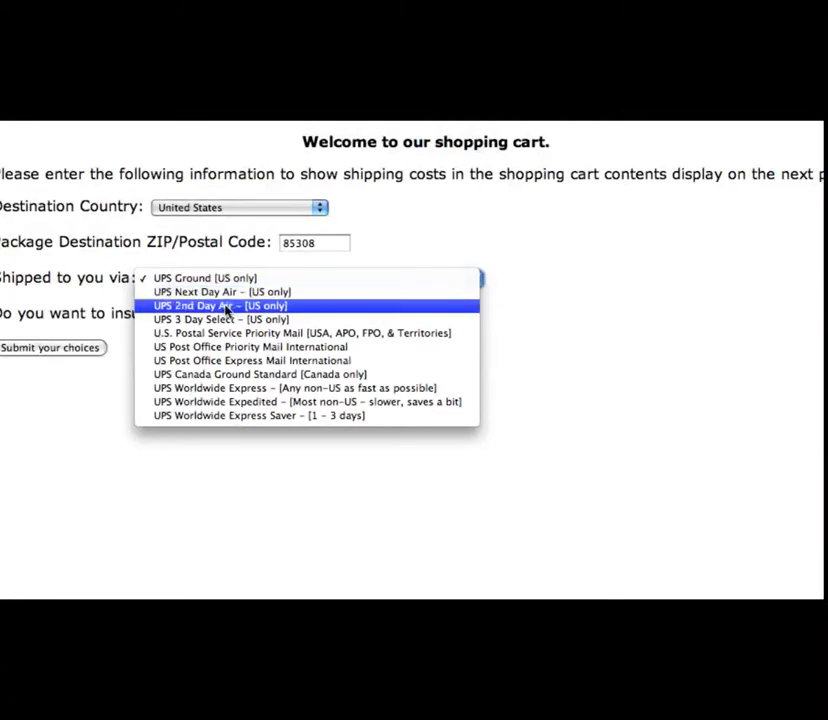
{"action": "left_click", "coordinate": [226, 306]}
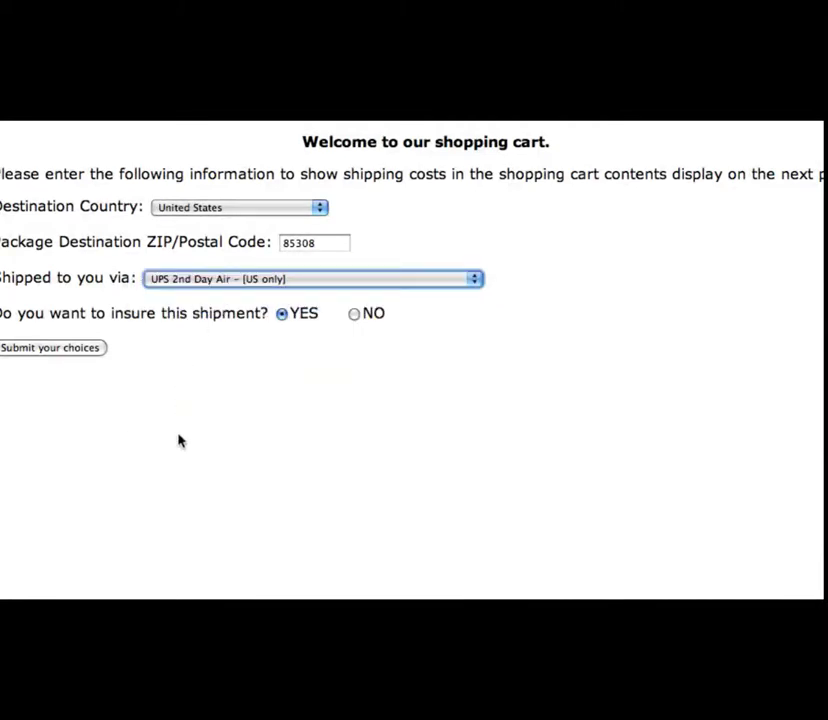
{"action": "left_click", "coordinate": [35, 349]}
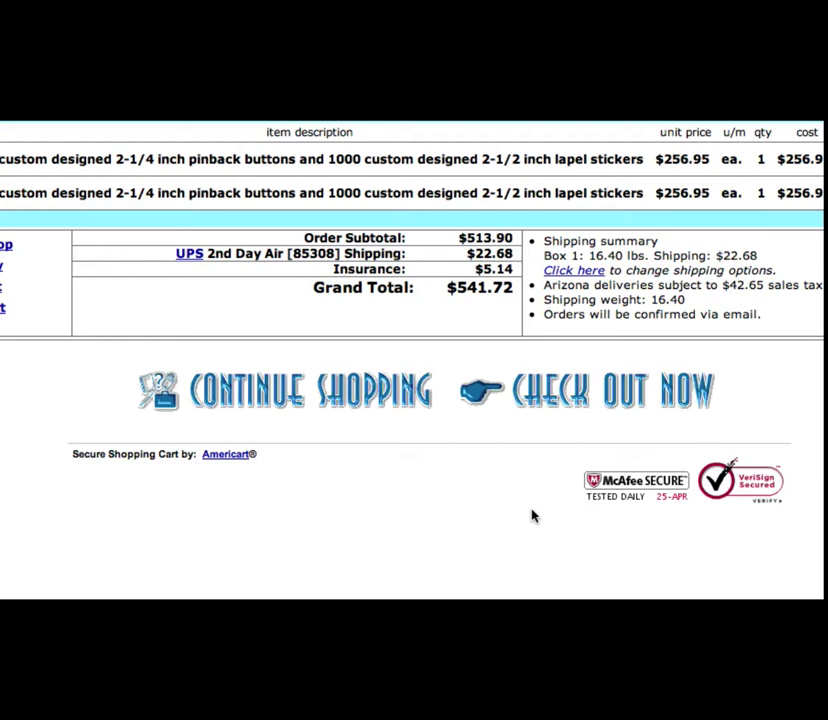
Step: Check out the cart and choose payment by Credit Card (Order Shipped to Billing Address)
{"action": "left_click", "coordinate": [586, 395]}
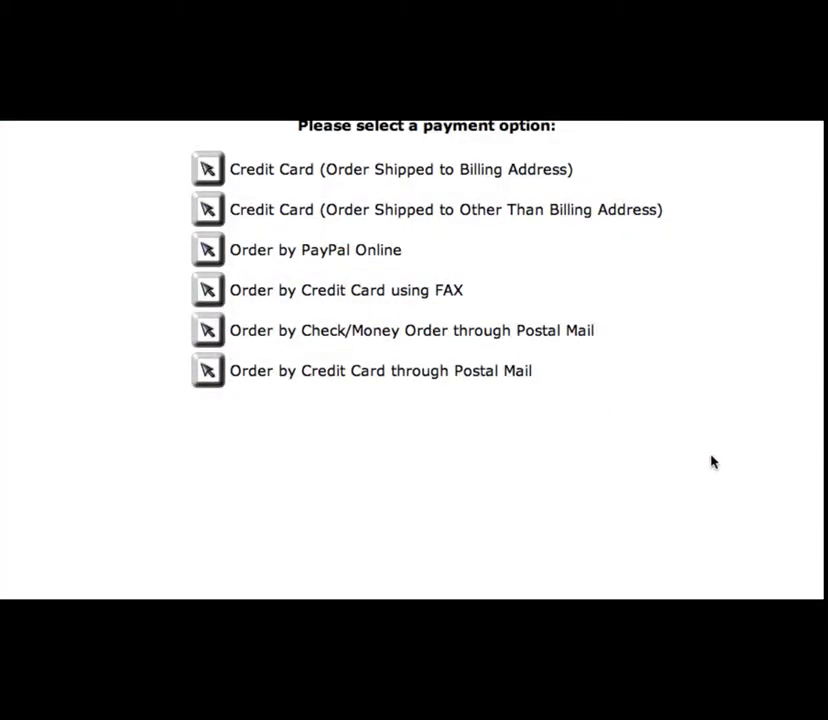
{"action": "left_click", "coordinate": [208, 172]}
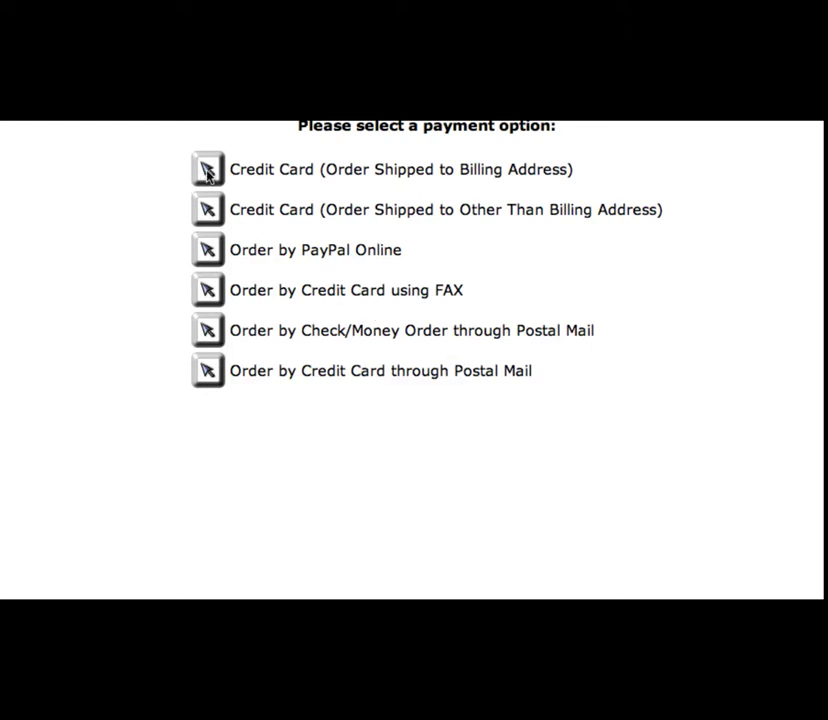